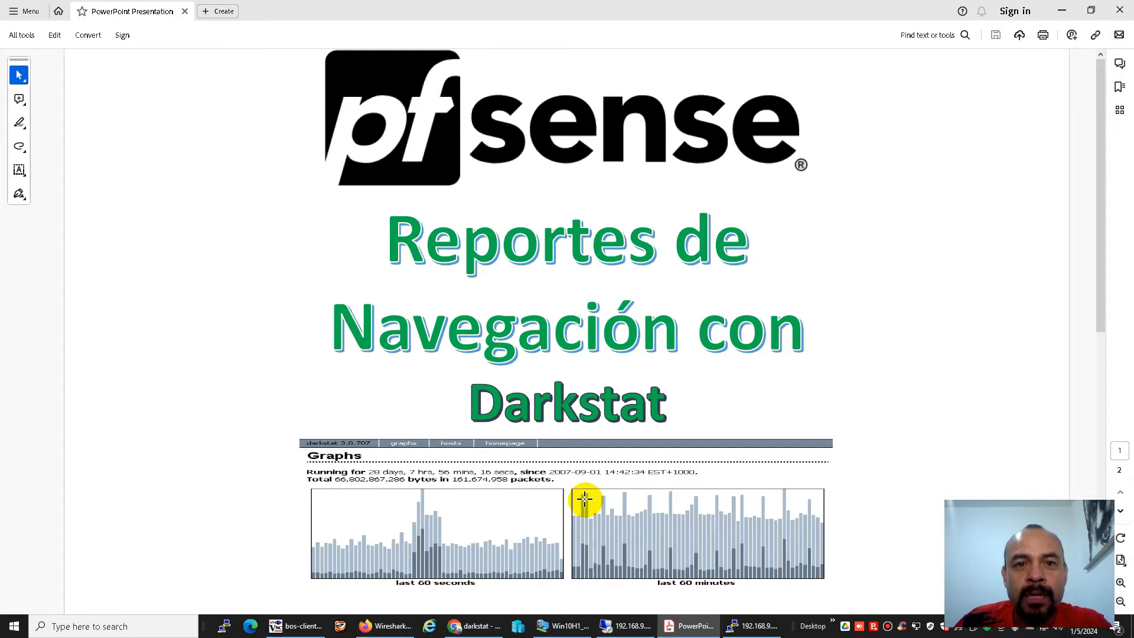
Switch to Chrome and review the darkstat project page, covering its features, supported systems and related links
left_click(472, 624)
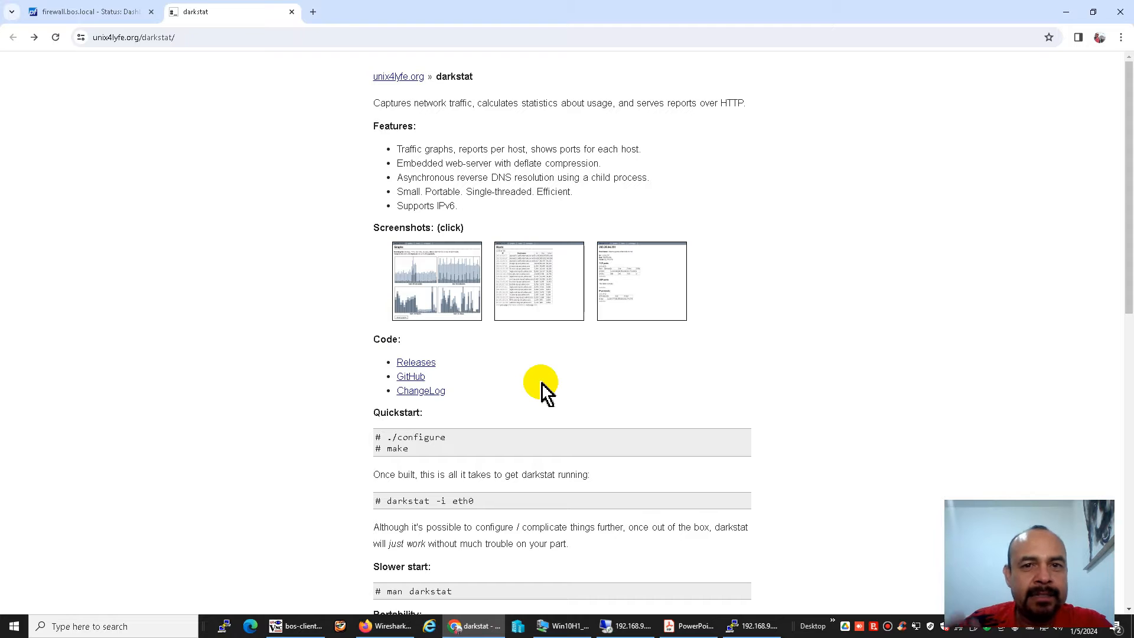
scroll(543, 390, "down", 7)
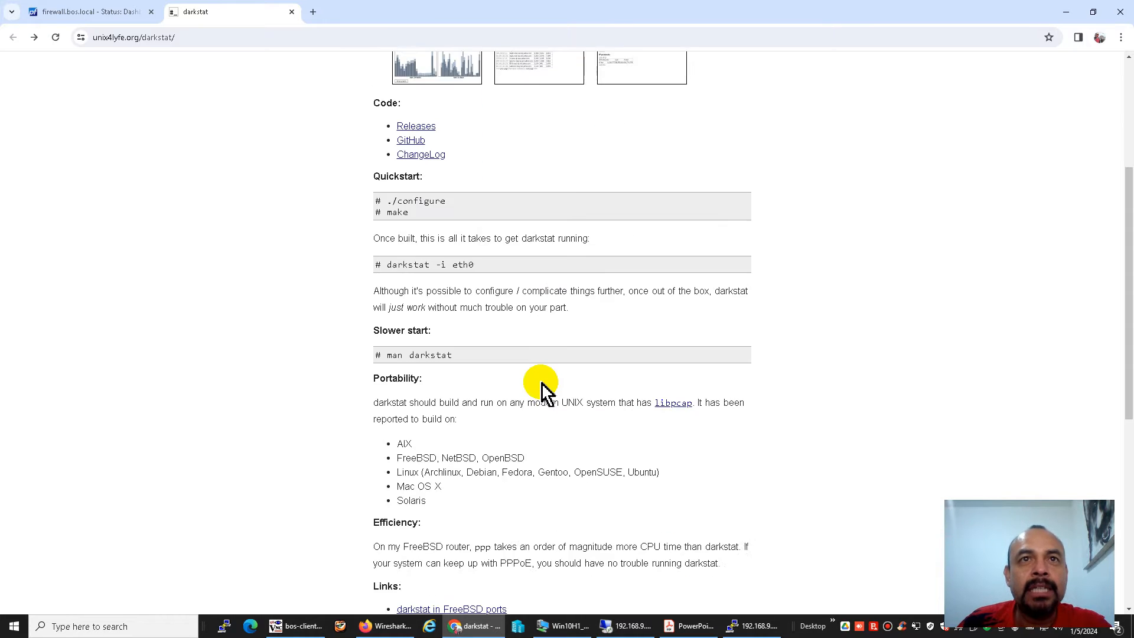
scroll(499, 296, "down", 1)
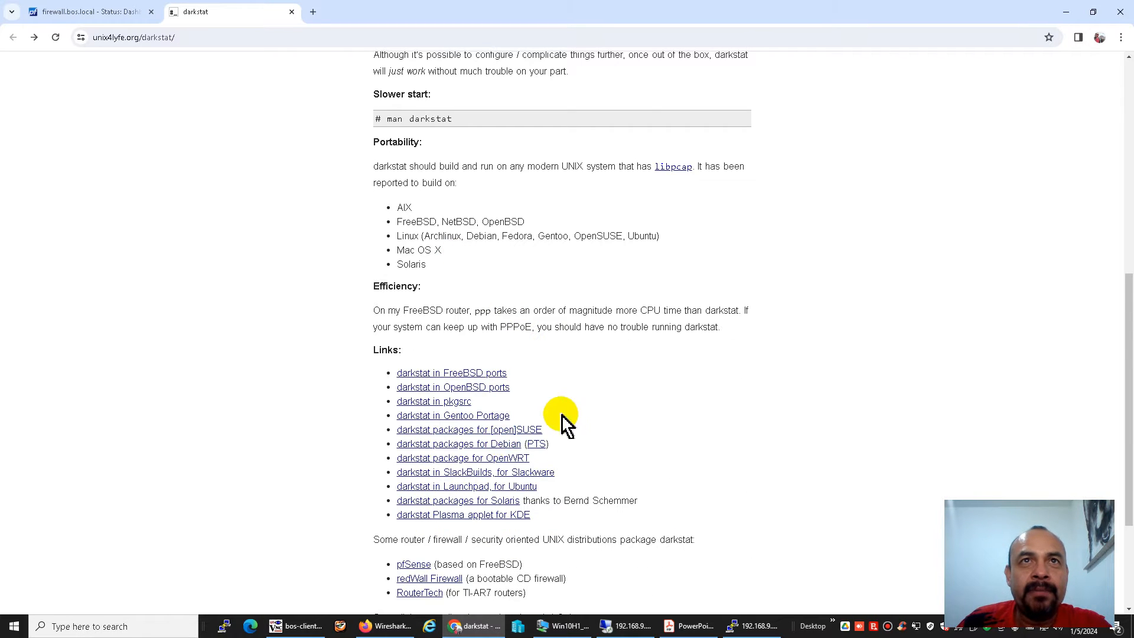
scroll(566, 414, "down", 3)
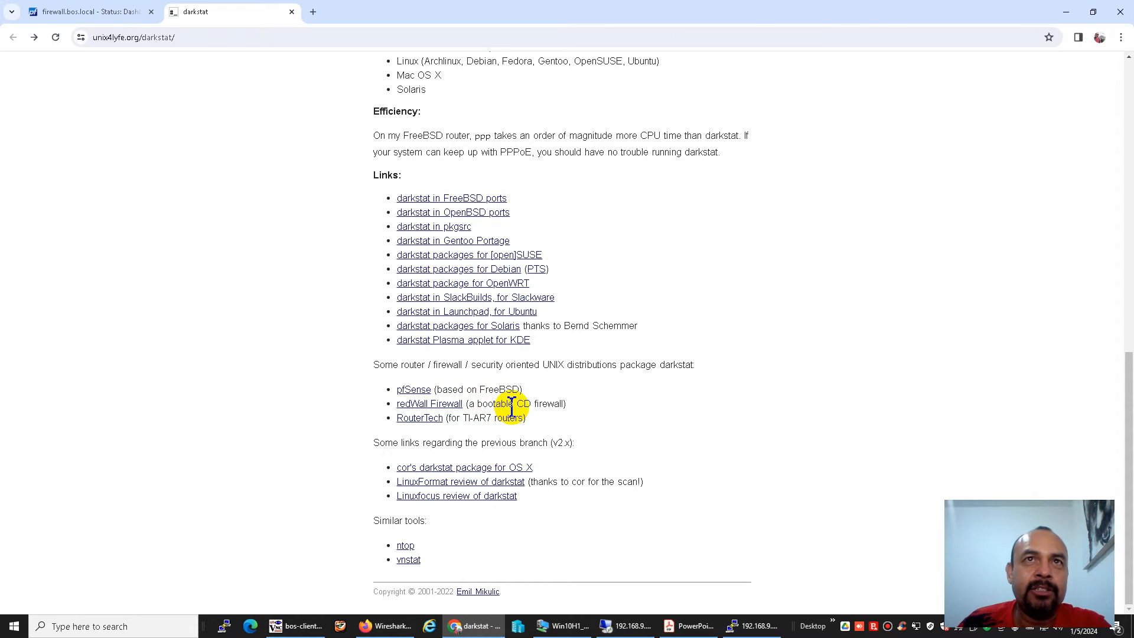
scroll(511, 408, "up", 12)
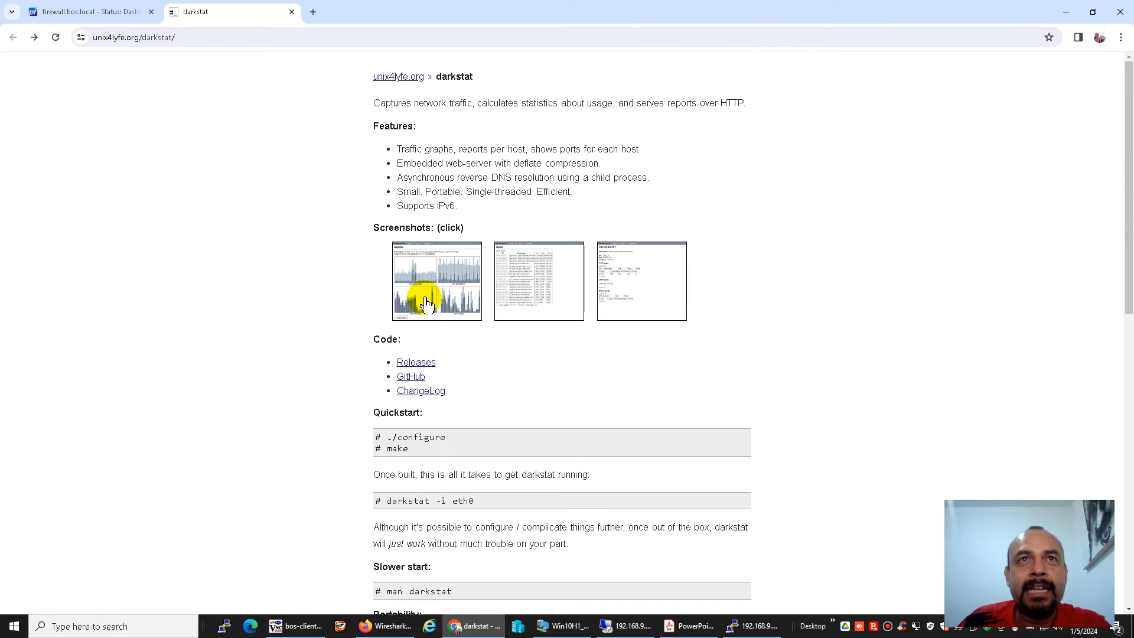
View the darkstat sample screenshots for graphs, hosts and ports one after another, returning to the project page
left_click(426, 303)
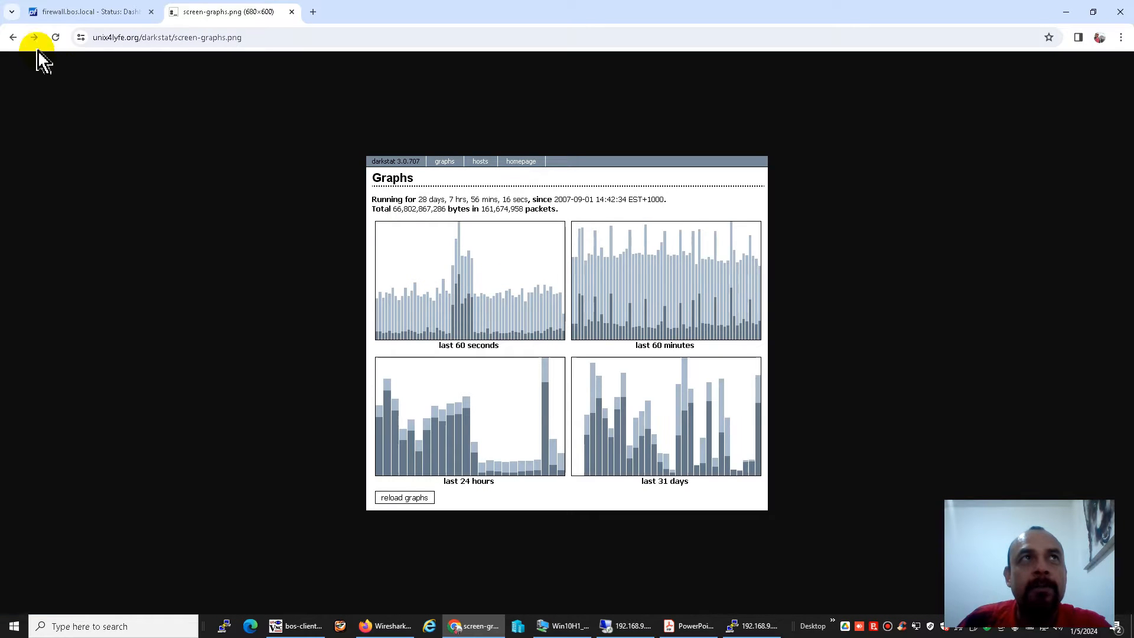
left_click(13, 38)
left_click(542, 284)
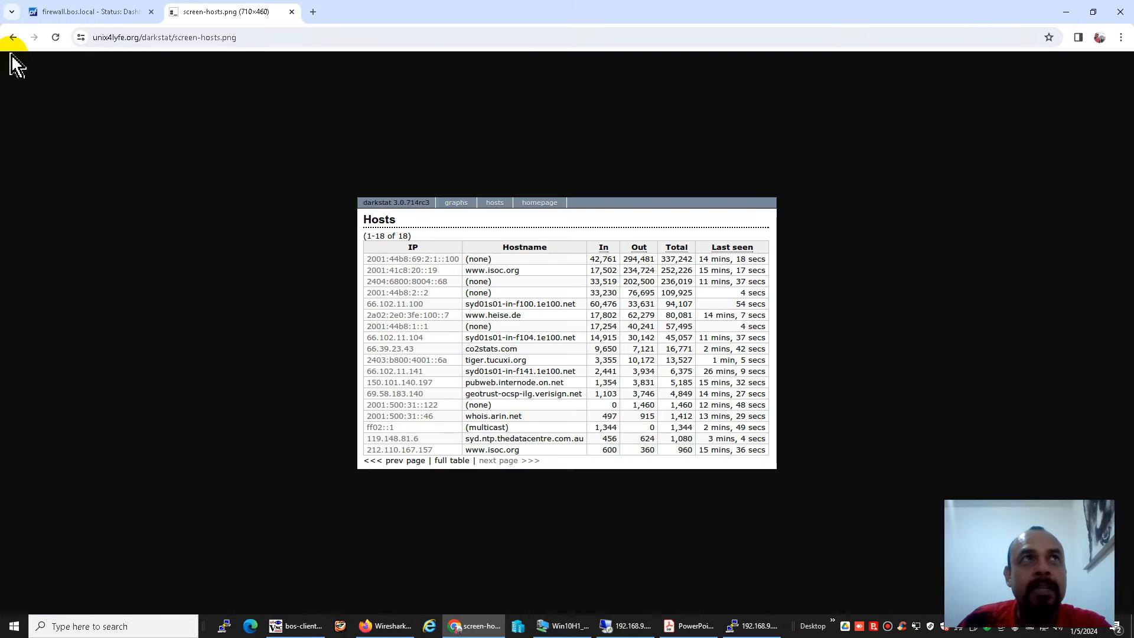
left_click(13, 37)
left_click(625, 279)
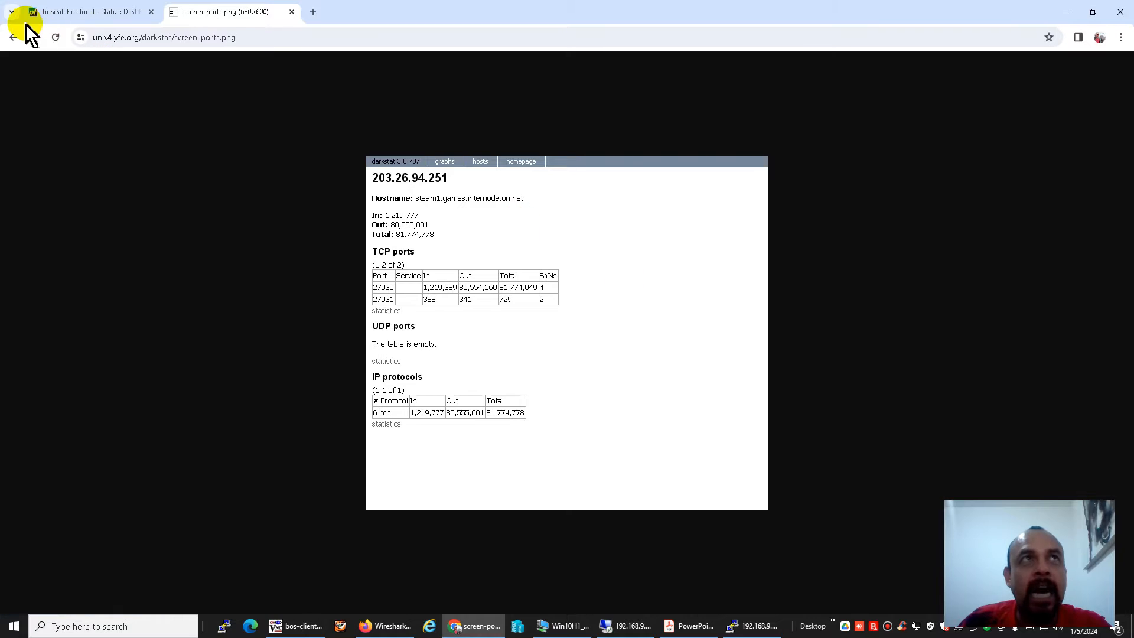
left_click(13, 37)
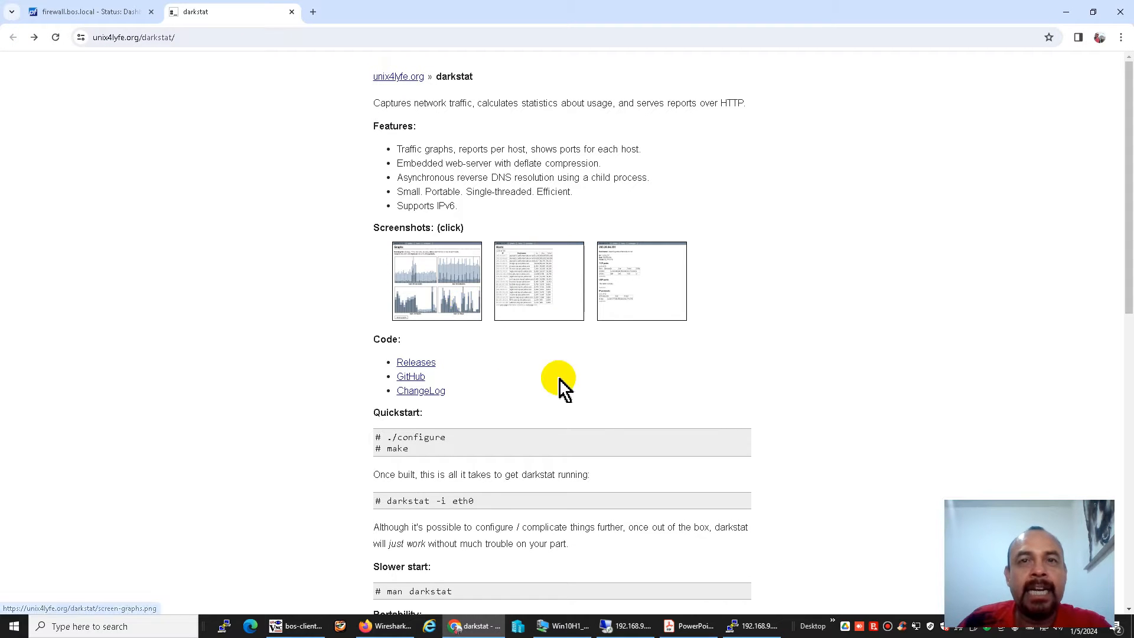
Switch to the PDF presentation in Acrobat and view the network diagram on page 2
left_click(689, 626)
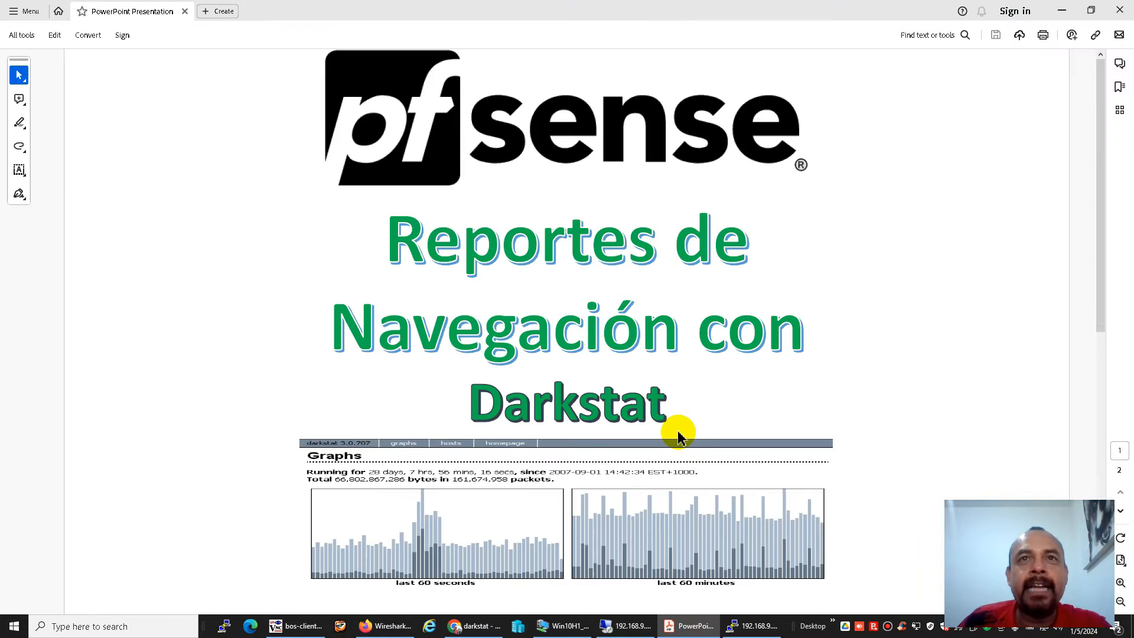
scroll(677, 437, "down", 3)
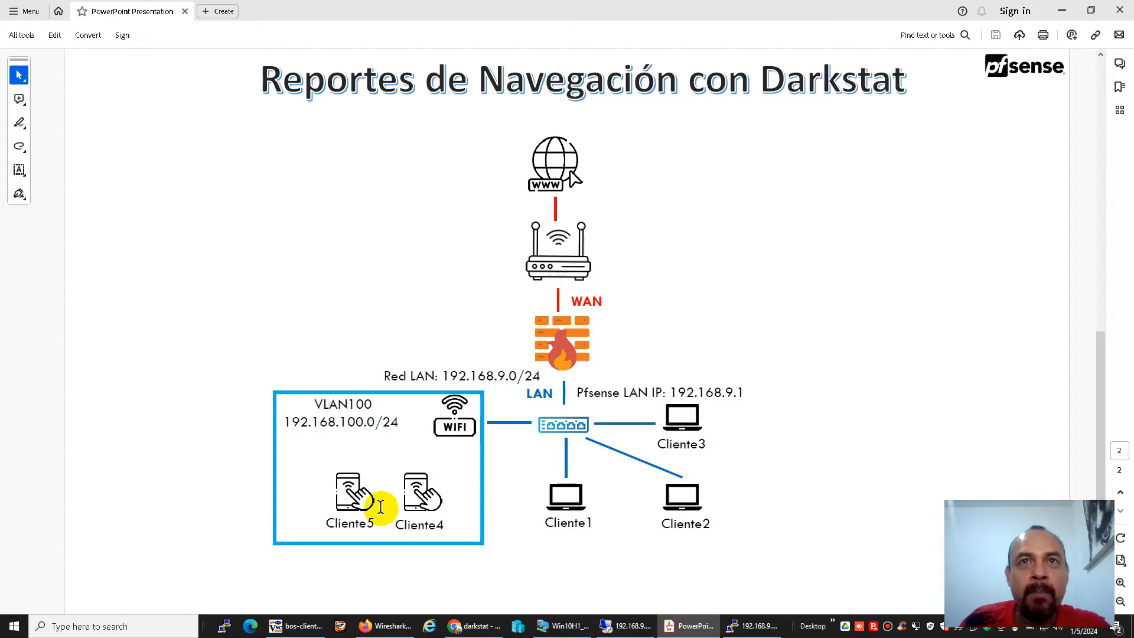
Switch to the pfSense web interface in Chrome and view the DHCP leases status page
left_click(470, 629)
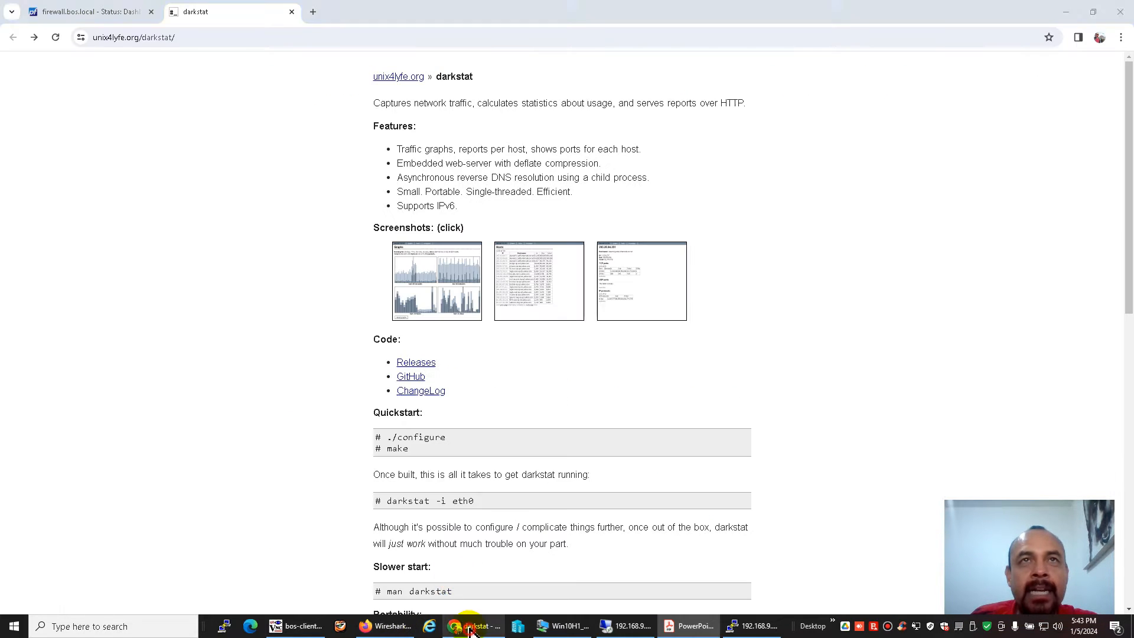
left_click(132, 12)
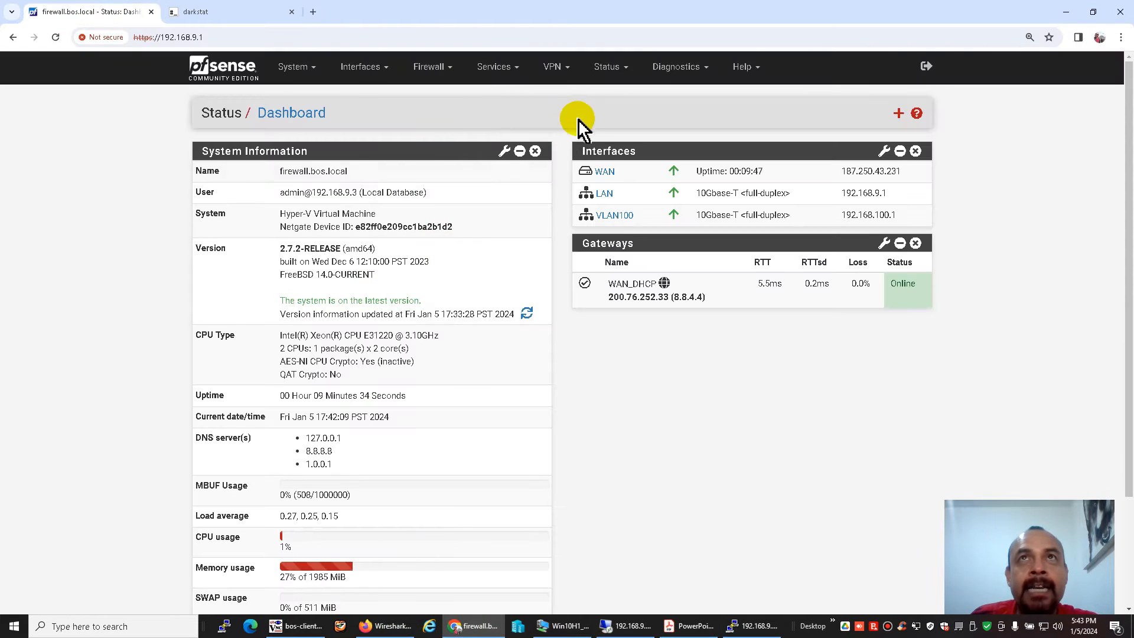
left_click(611, 66)
left_click(626, 155)
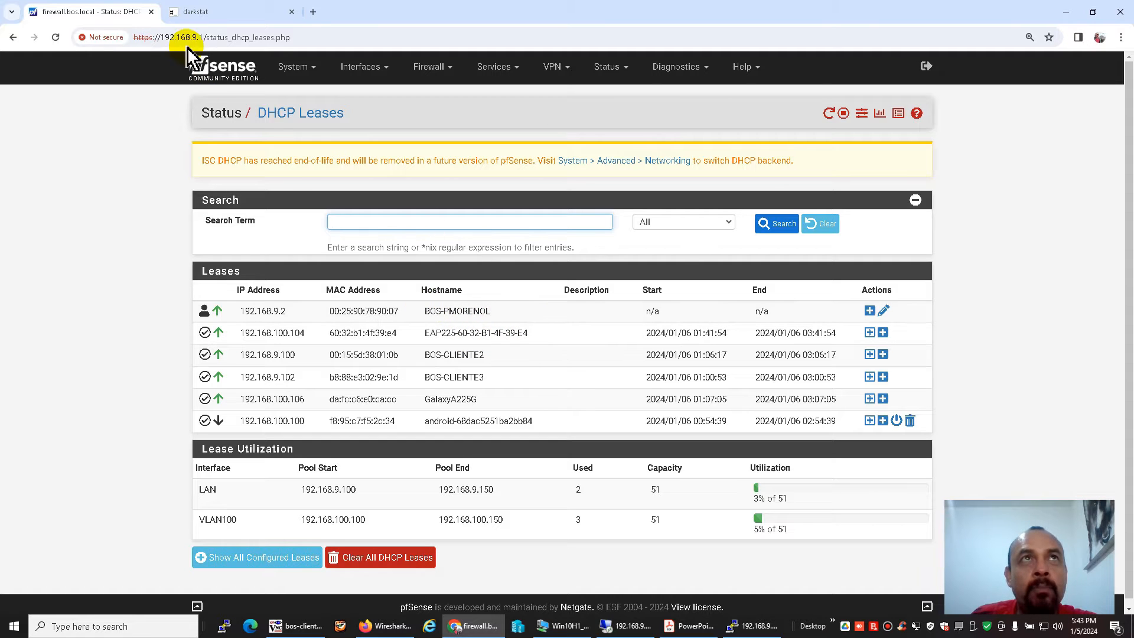
Return to the pfSense dashboard and check the installed release version in the system information
left_click(231, 80)
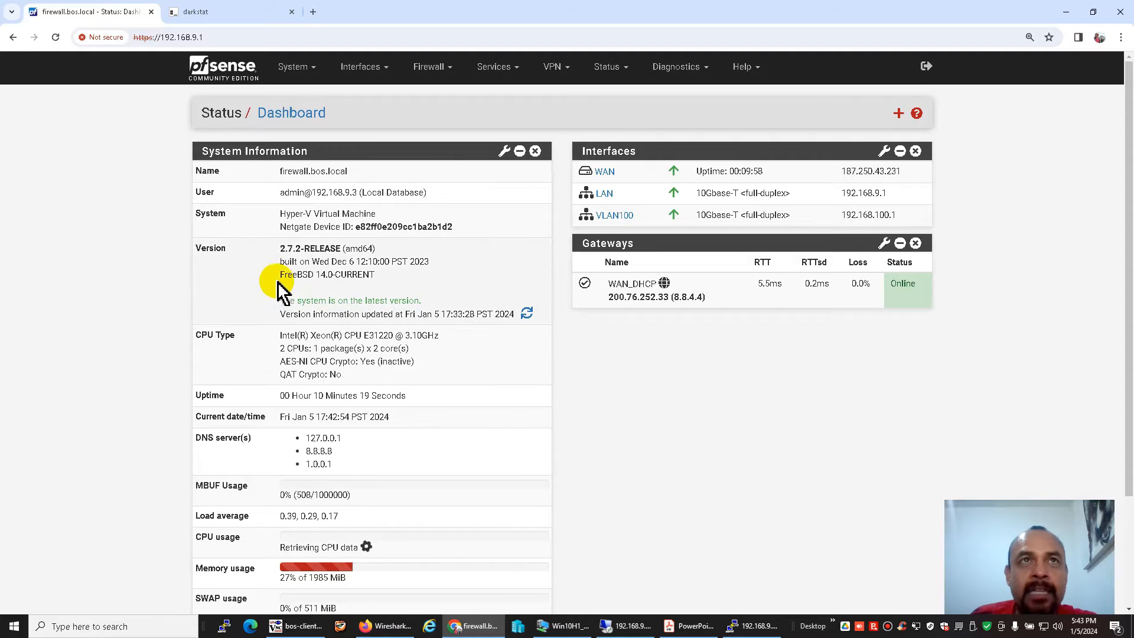
left_click_drag(280, 248, 338, 251)
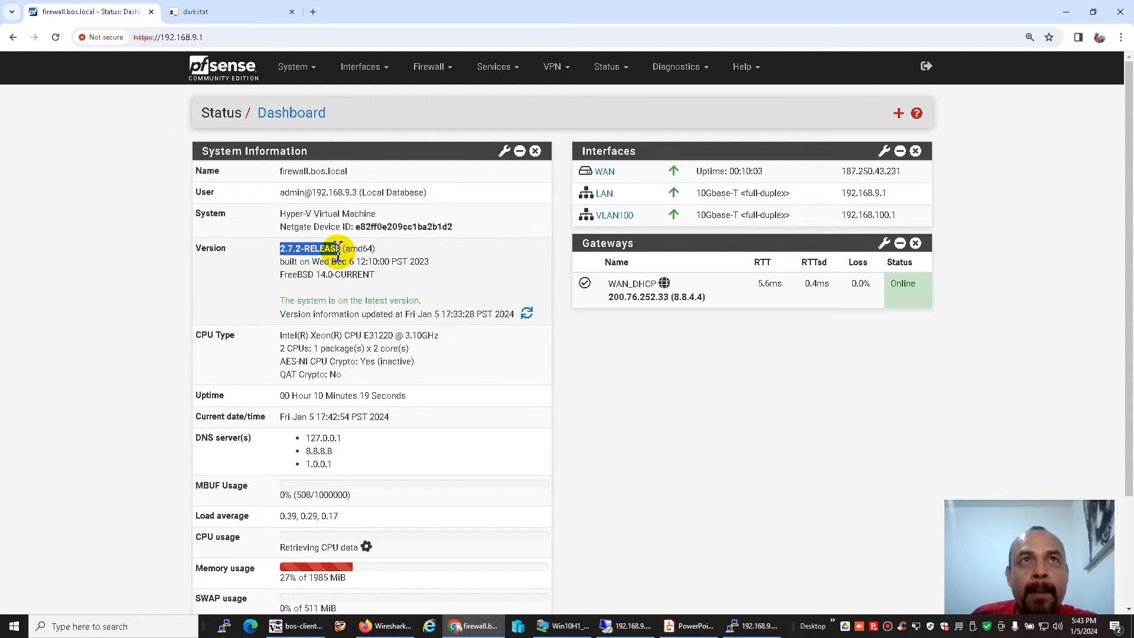
left_click(381, 293)
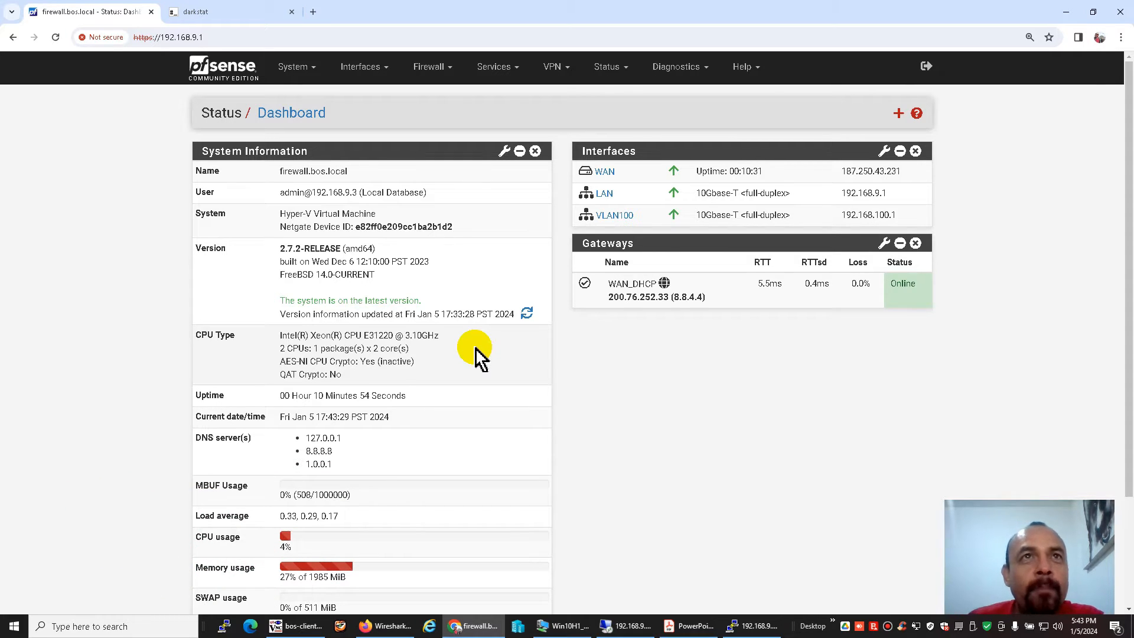
Search the pfSense Package Manager's available packages for "dar"
left_click(320, 72)
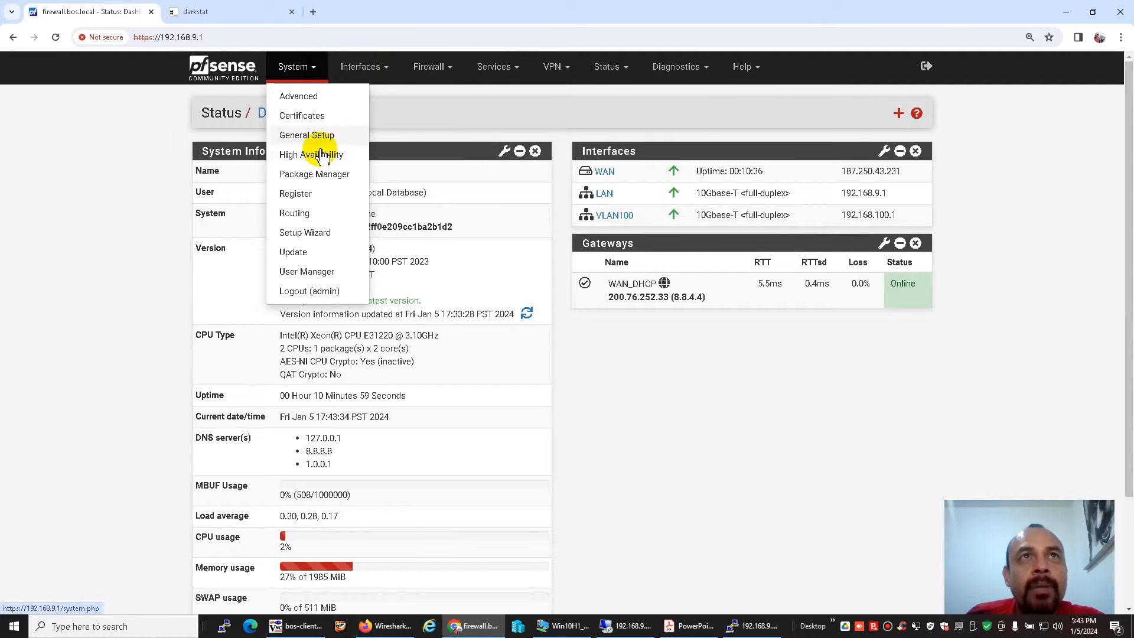
left_click(321, 172)
left_click(322, 162)
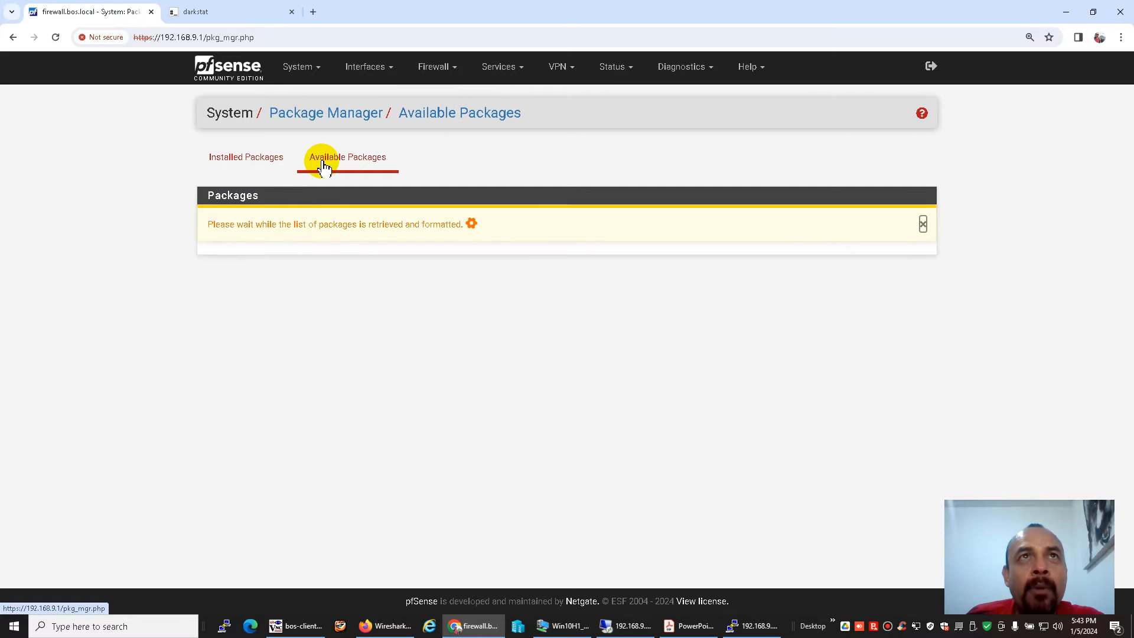
left_click(340, 217)
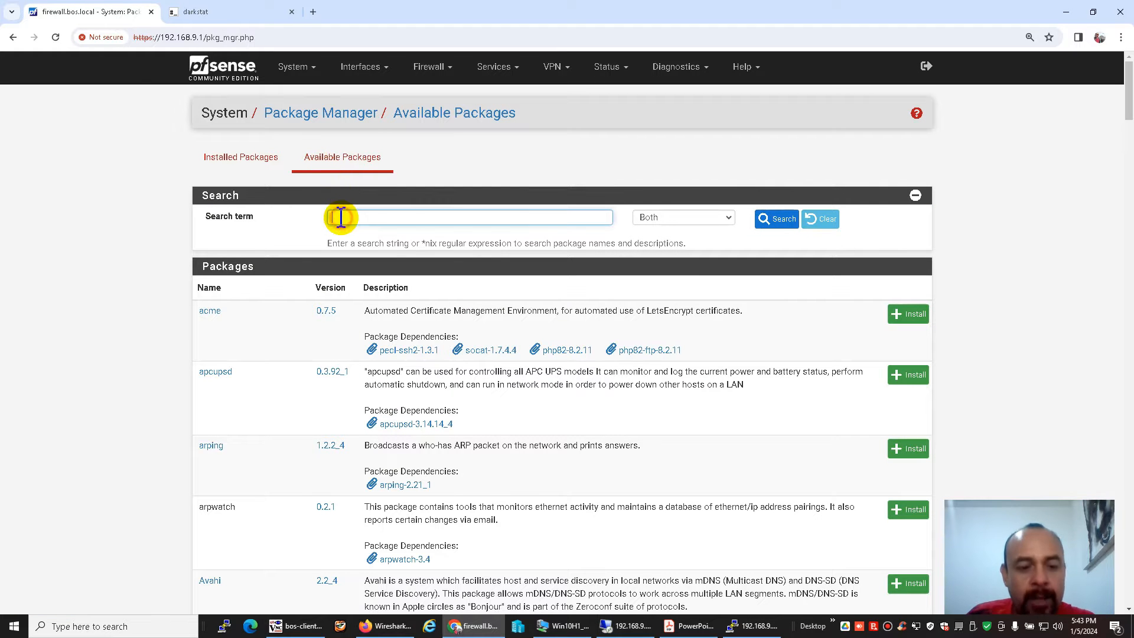
type("dar")
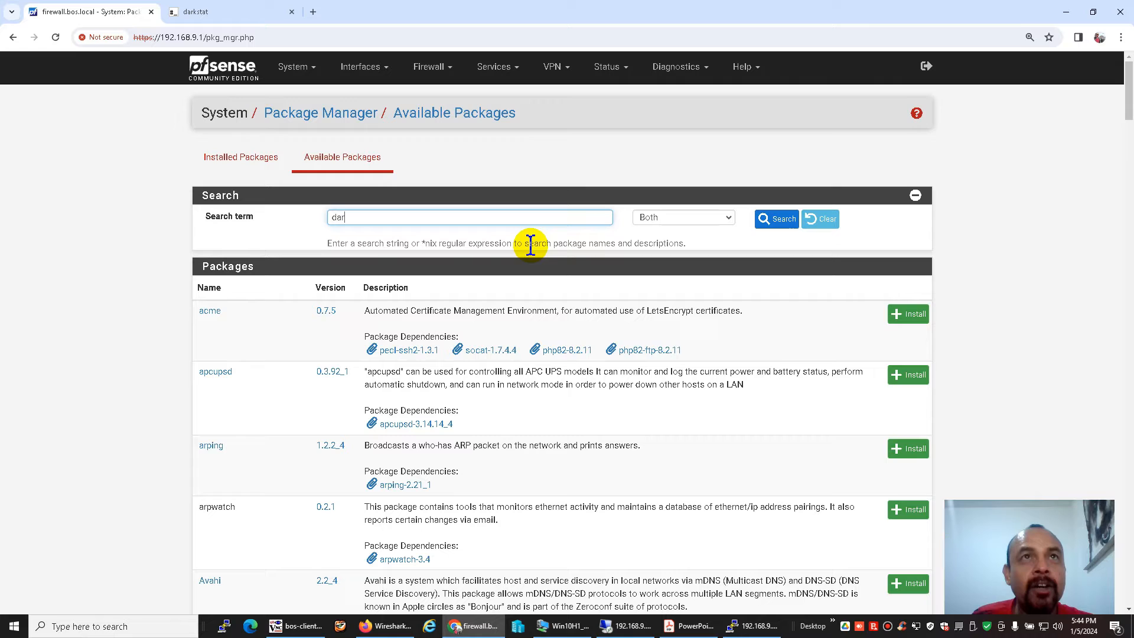
left_click(762, 218)
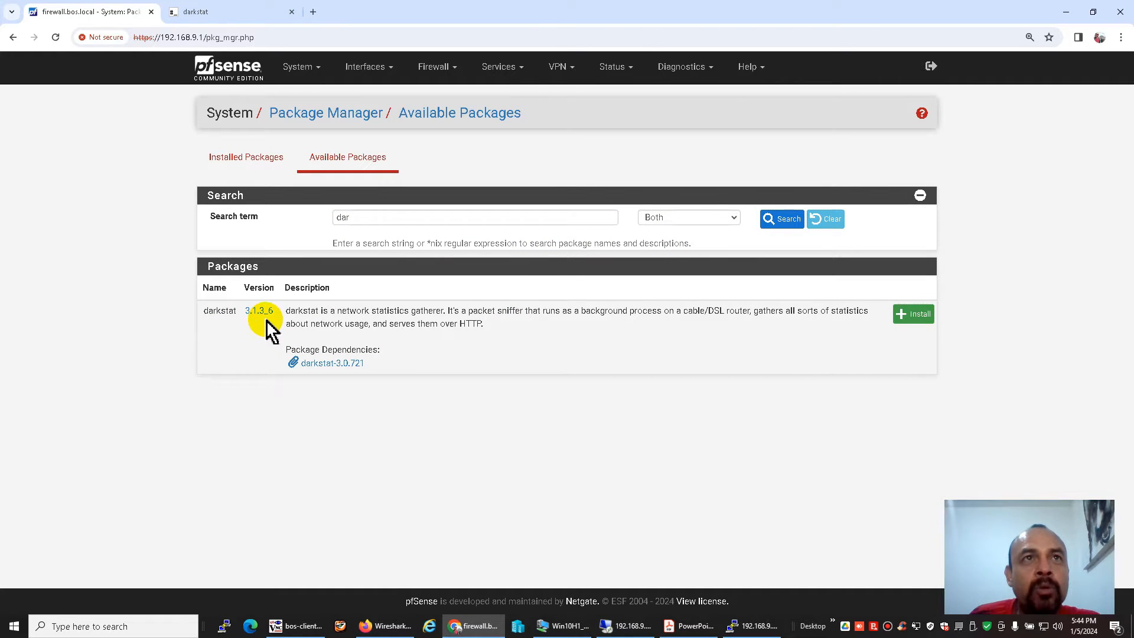
Install the darkstat package, confirm the installation, and check the end of the installer log
left_click(912, 314)
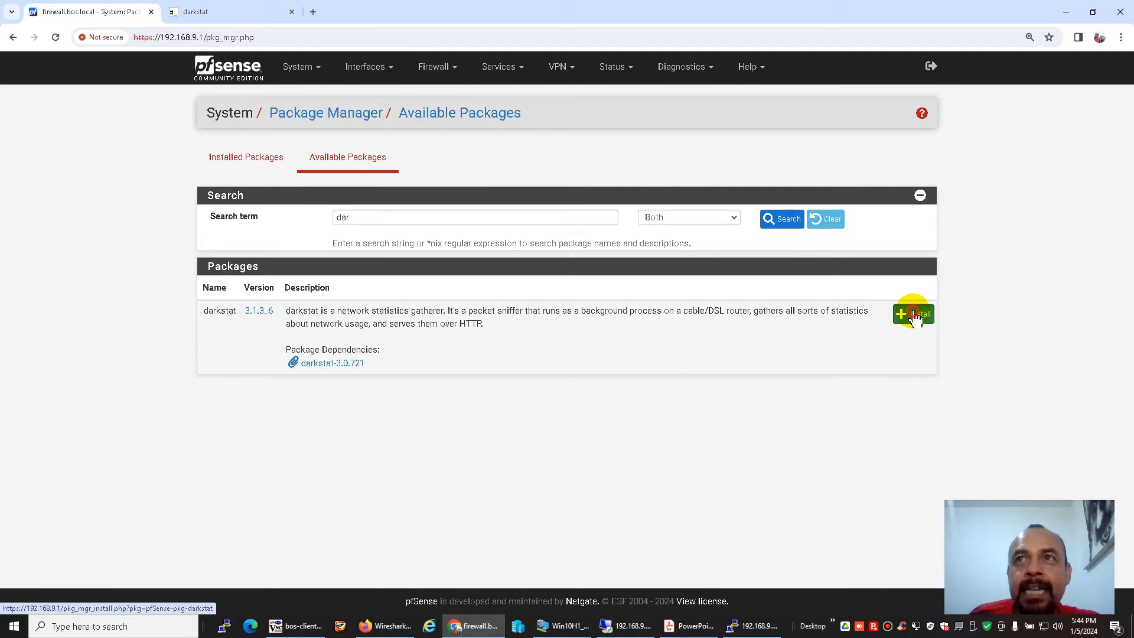
left_click(233, 225)
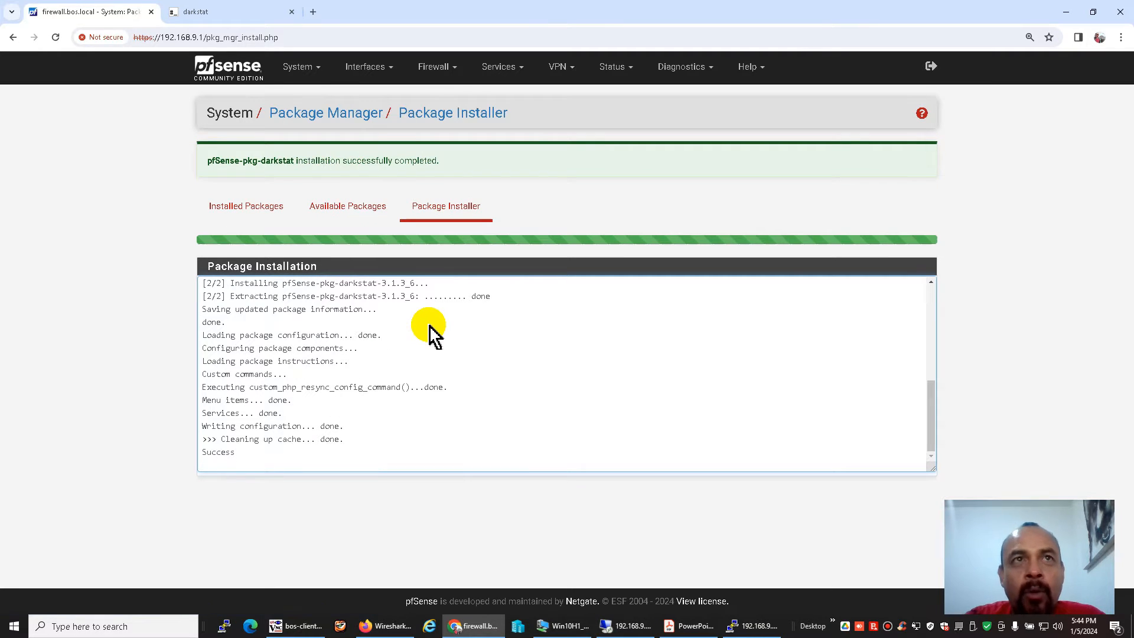
double_click(218, 452)
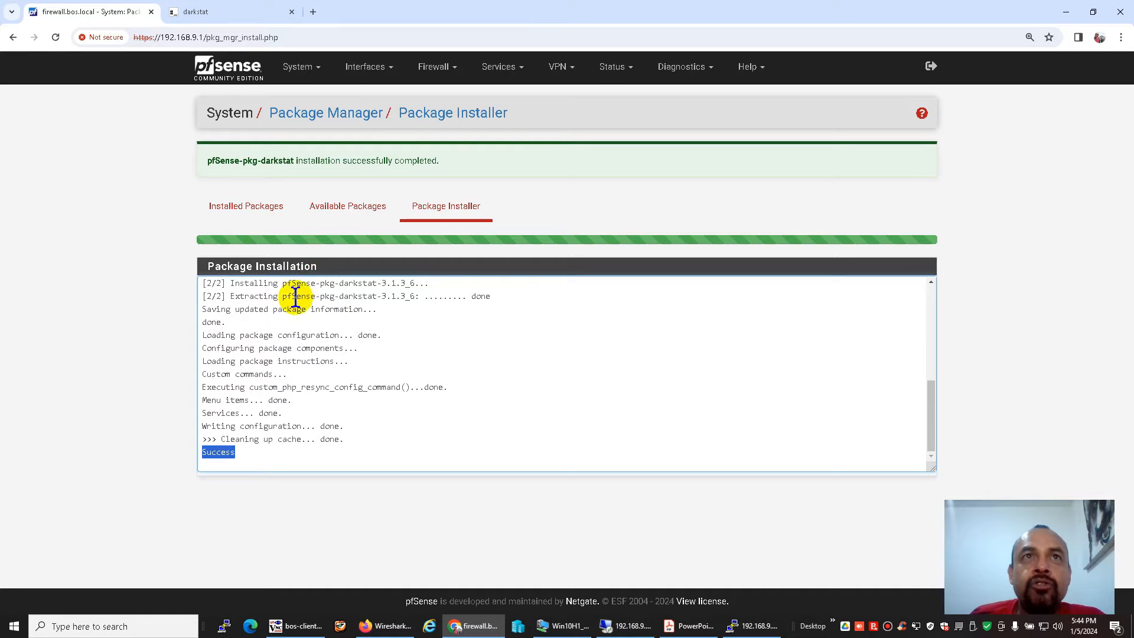
Open the Darkstat service settings, enable darkstat, and select LAN for both the capture interfaces and the web interface binding
left_click(506, 74)
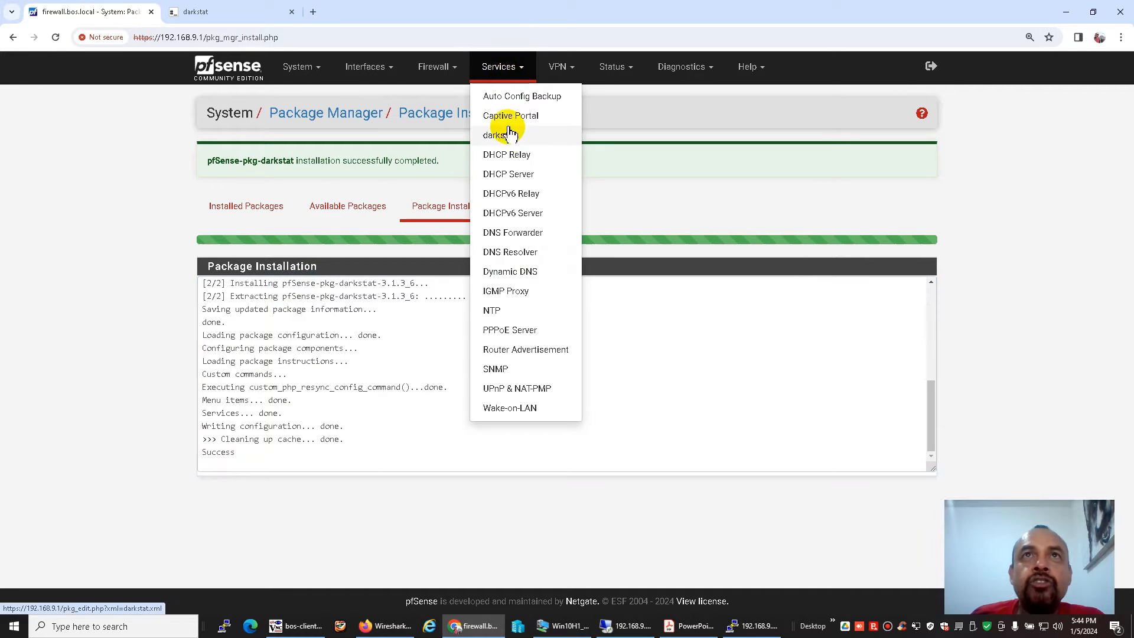
left_click(537, 139)
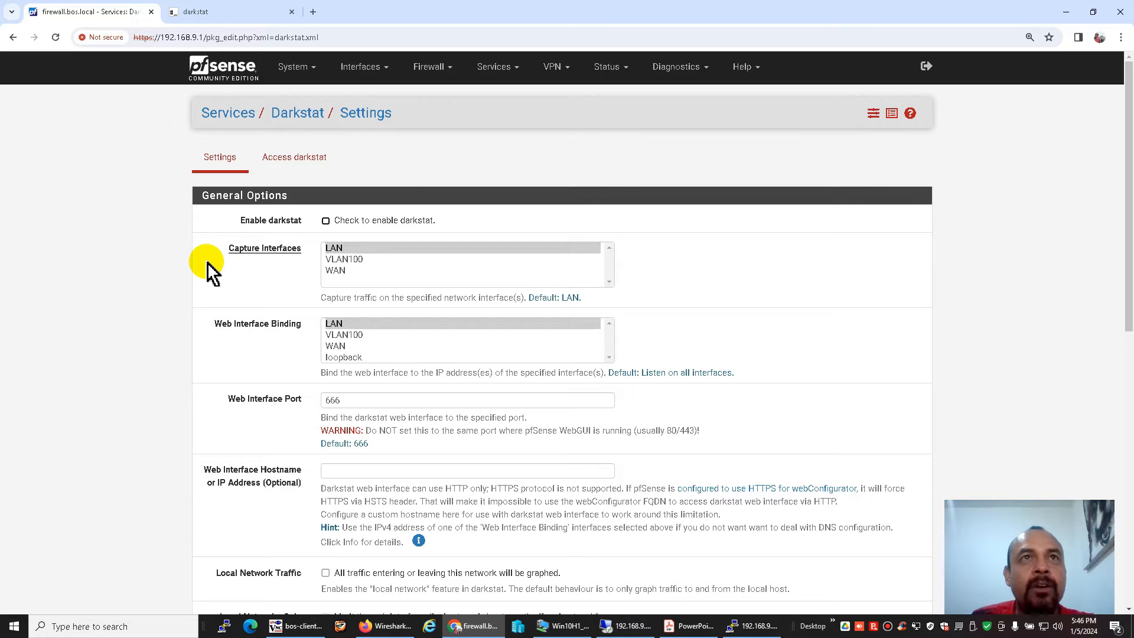
left_click(326, 221)
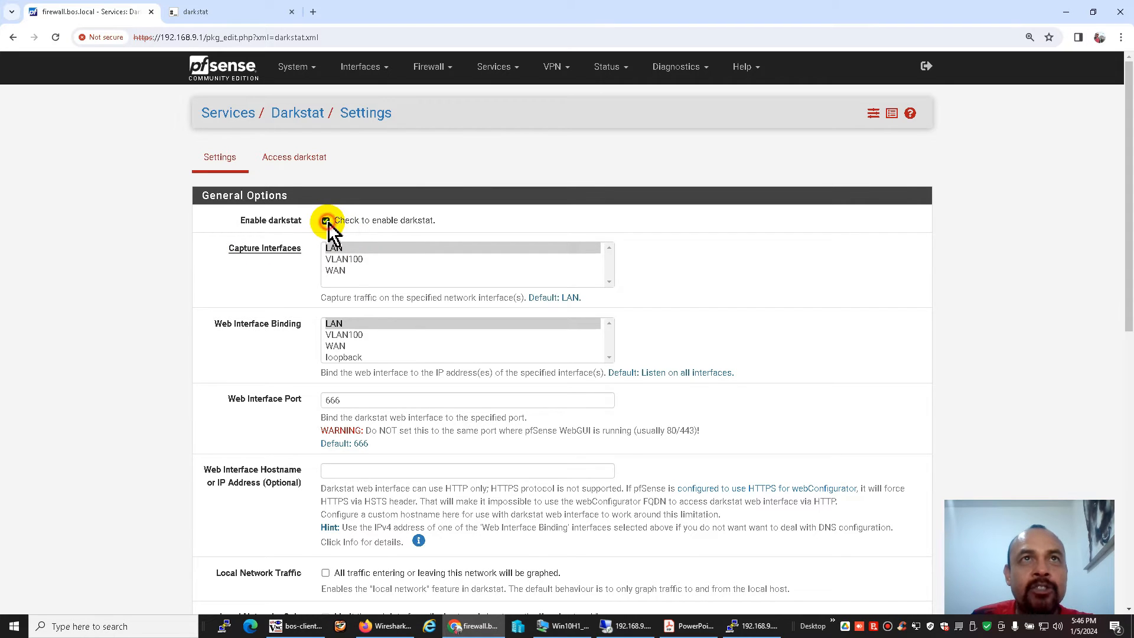
left_click(356, 248)
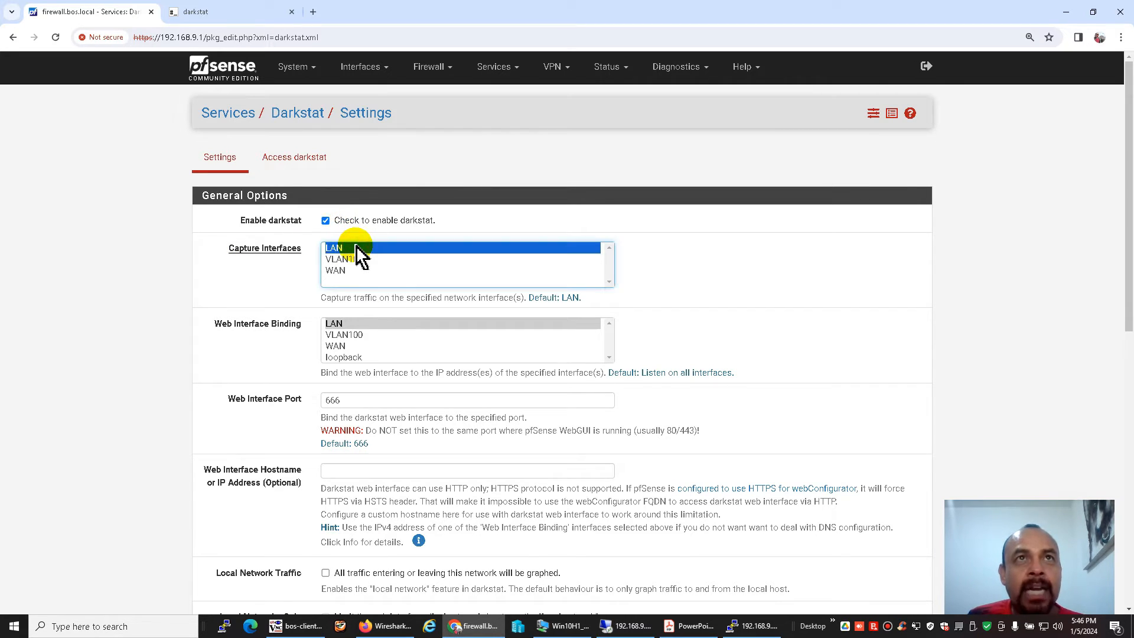
left_click(354, 324)
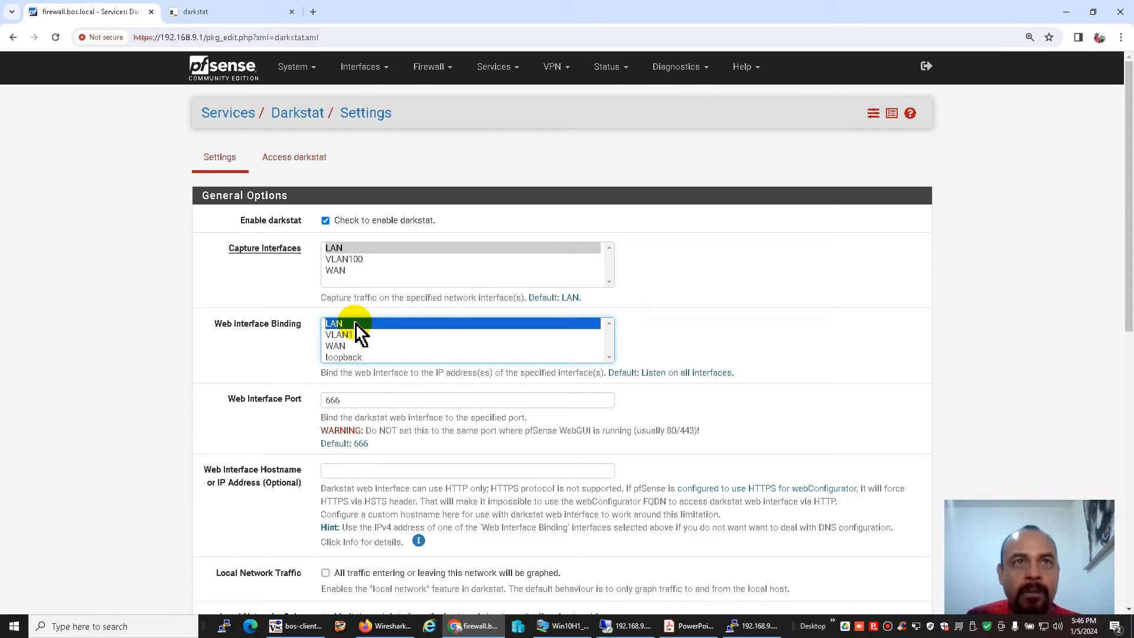
left_click(402, 400)
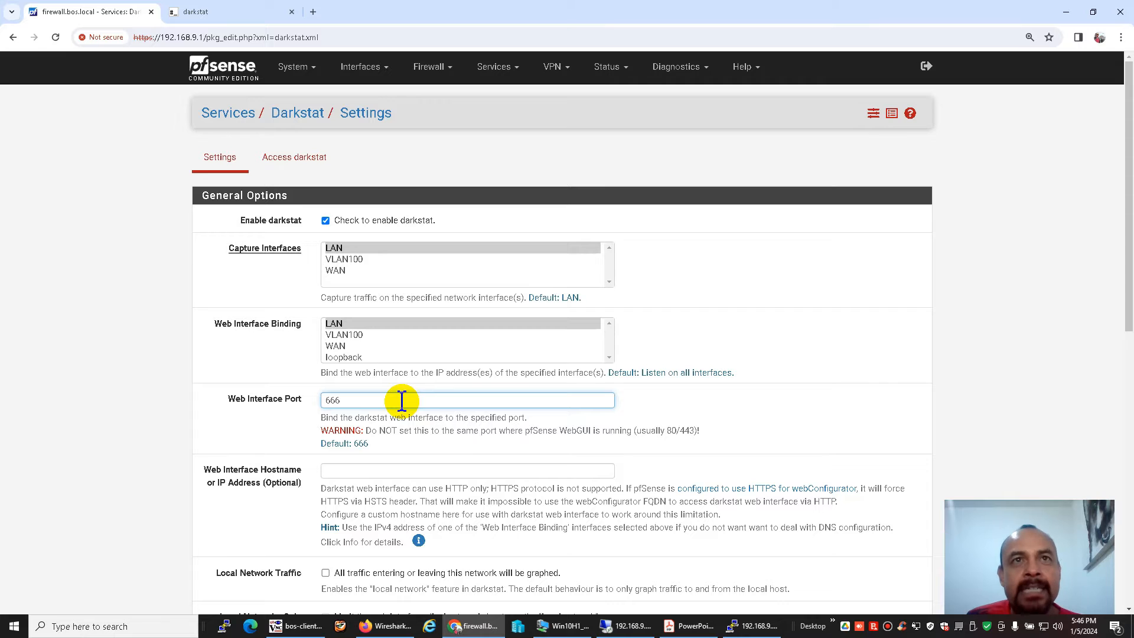
Enable graphing of all local network traffic and limit the web interface display to hosts on the local network
scroll(402, 400, "down", 2)
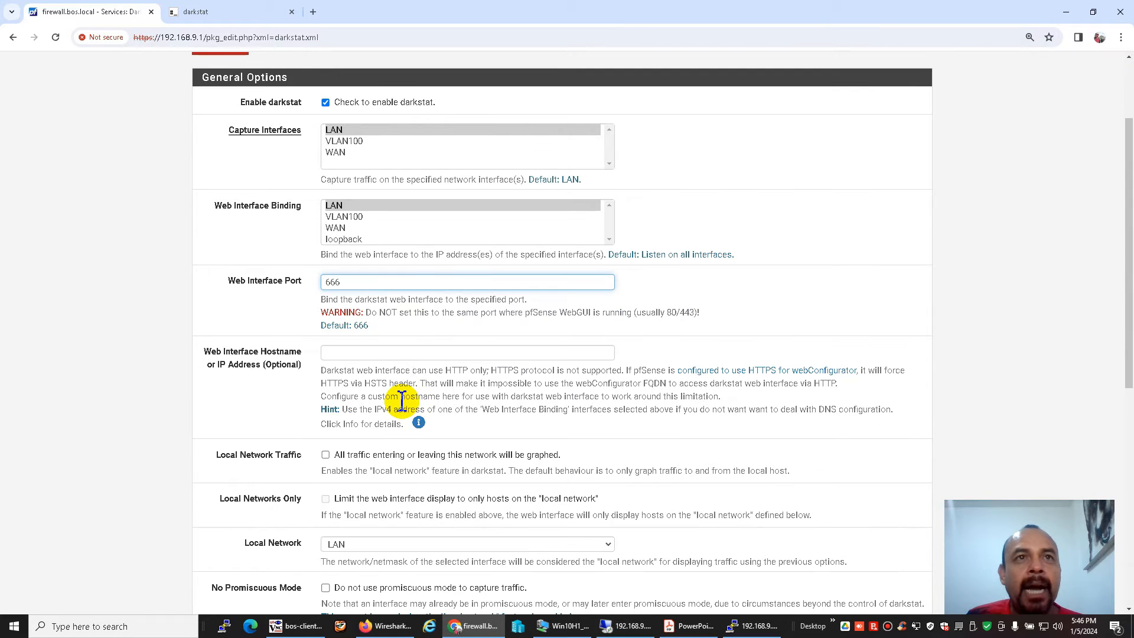
left_click(325, 454)
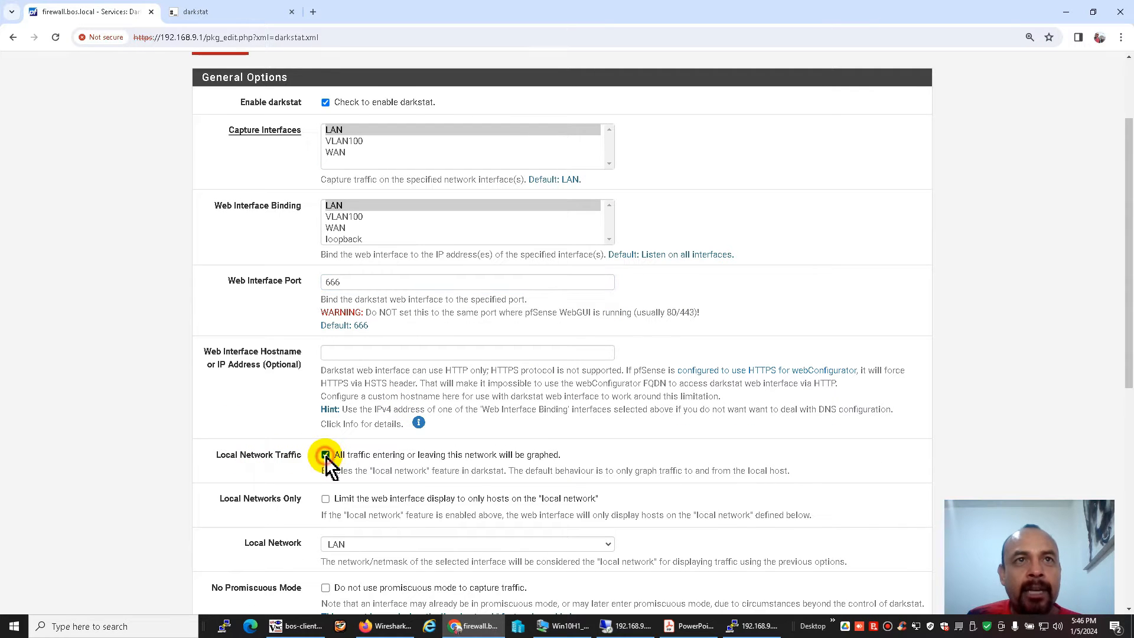
left_click(326, 498)
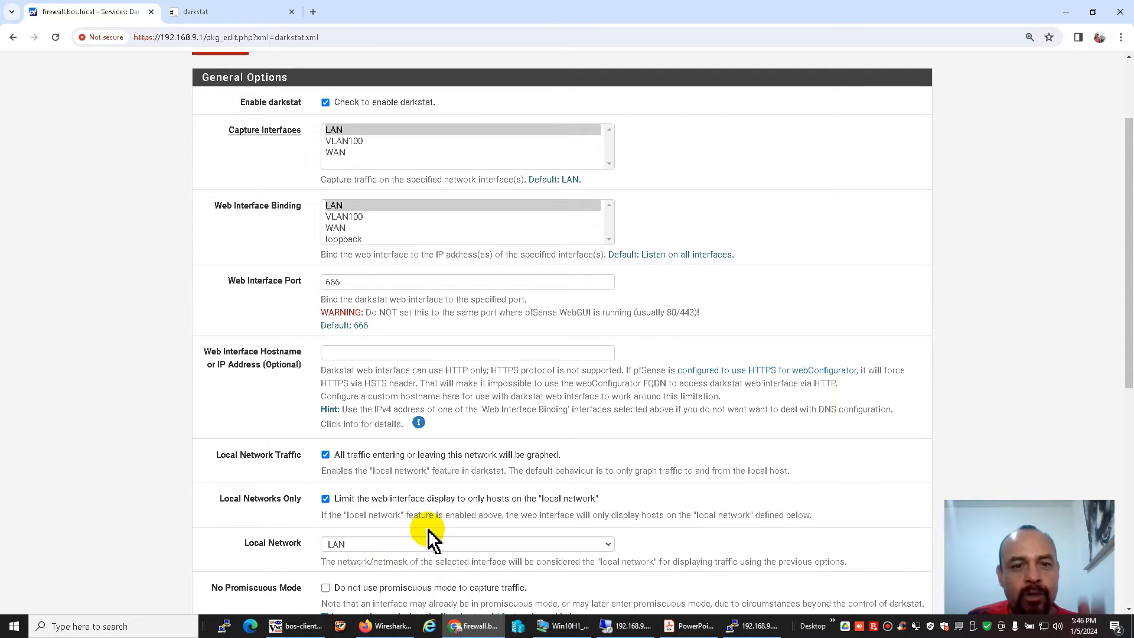
scroll(427, 529, "down", 3)
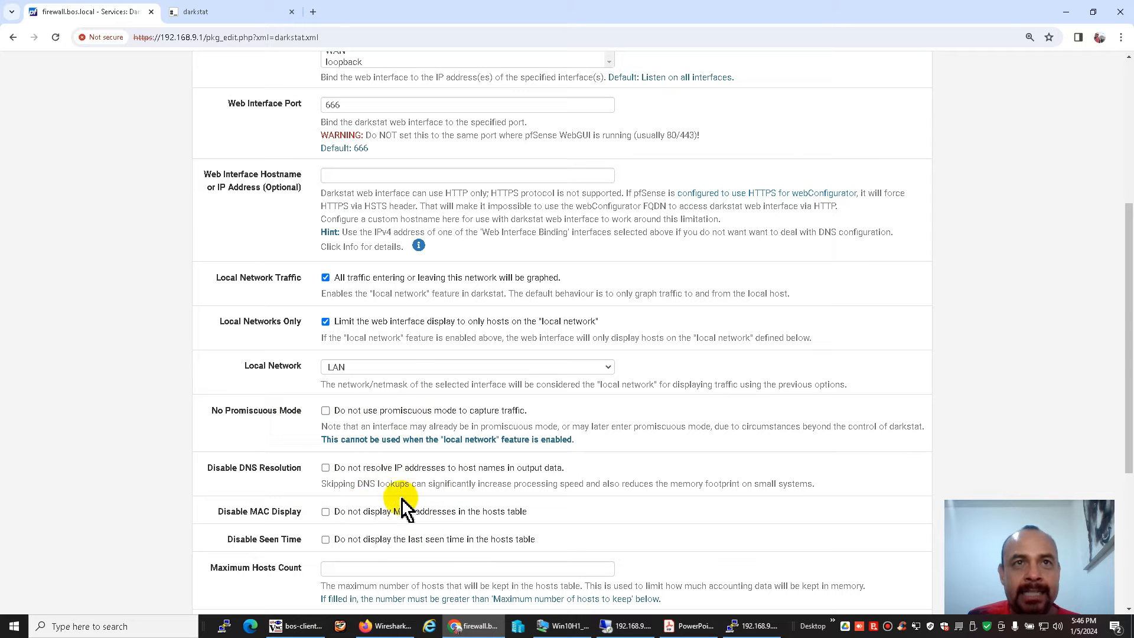
Review the remaining darkstat options, leave the host and port limits blank, and save the settings
scroll(434, 501, "down", 2)
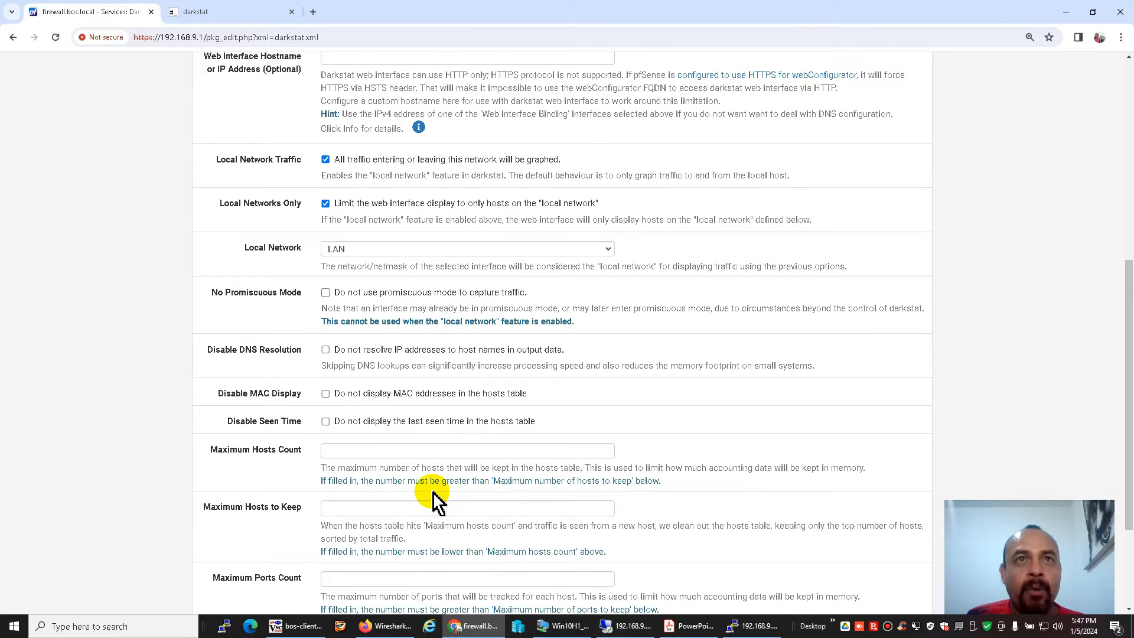
scroll(437, 501, "down", 2)
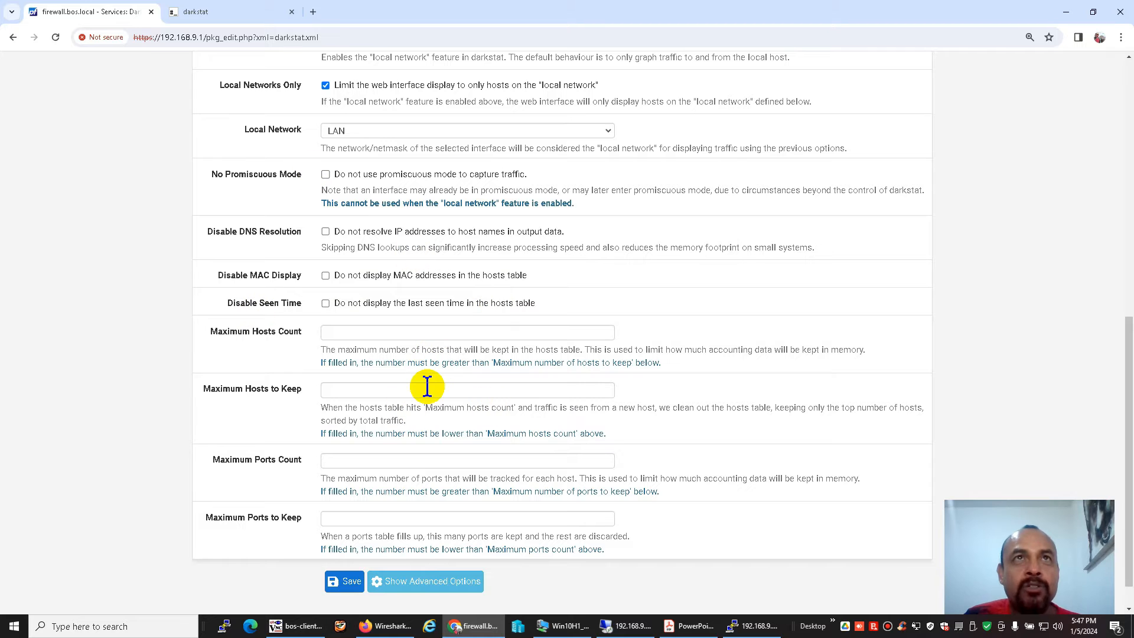
left_click(346, 580)
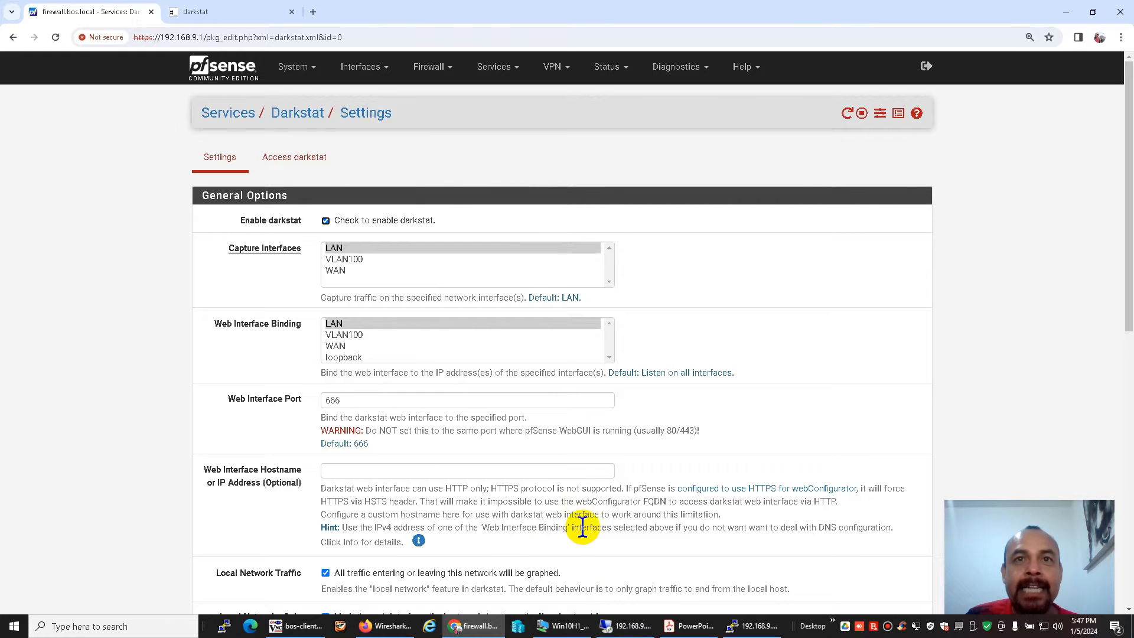
Switch to the bos-cliente3 remote session and start downloading FreeBSD-14.0-RELEASE-i386-bootonly.iso from the FreeBSD 14.0 i386 installer images
left_click(299, 625)
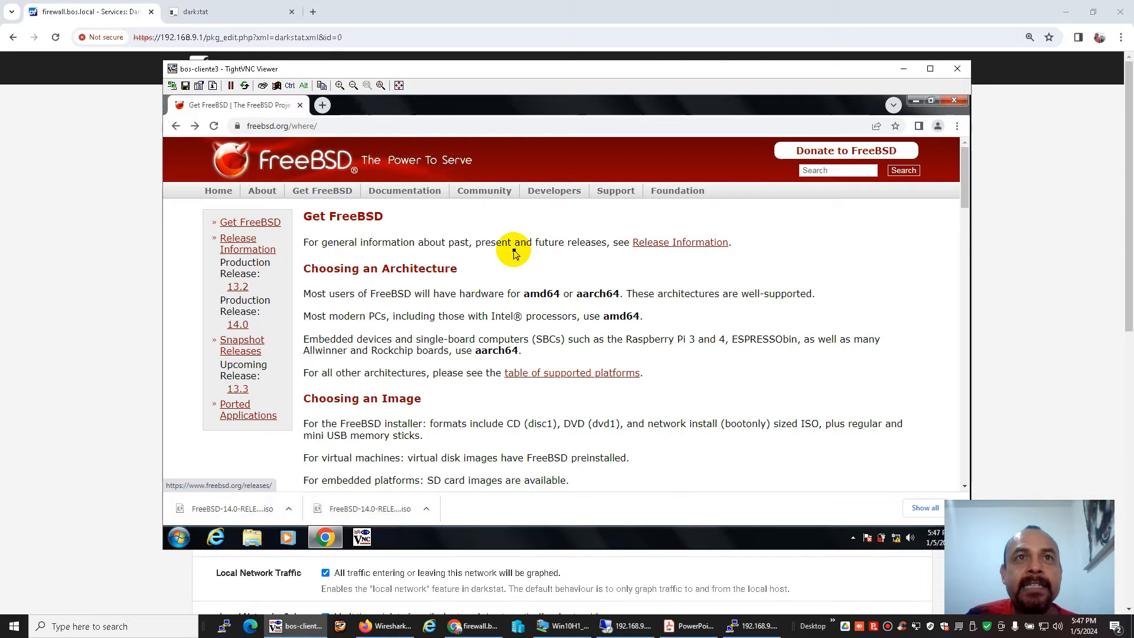
scroll(513, 254, "down", 2)
scroll(483, 249, "up", 2)
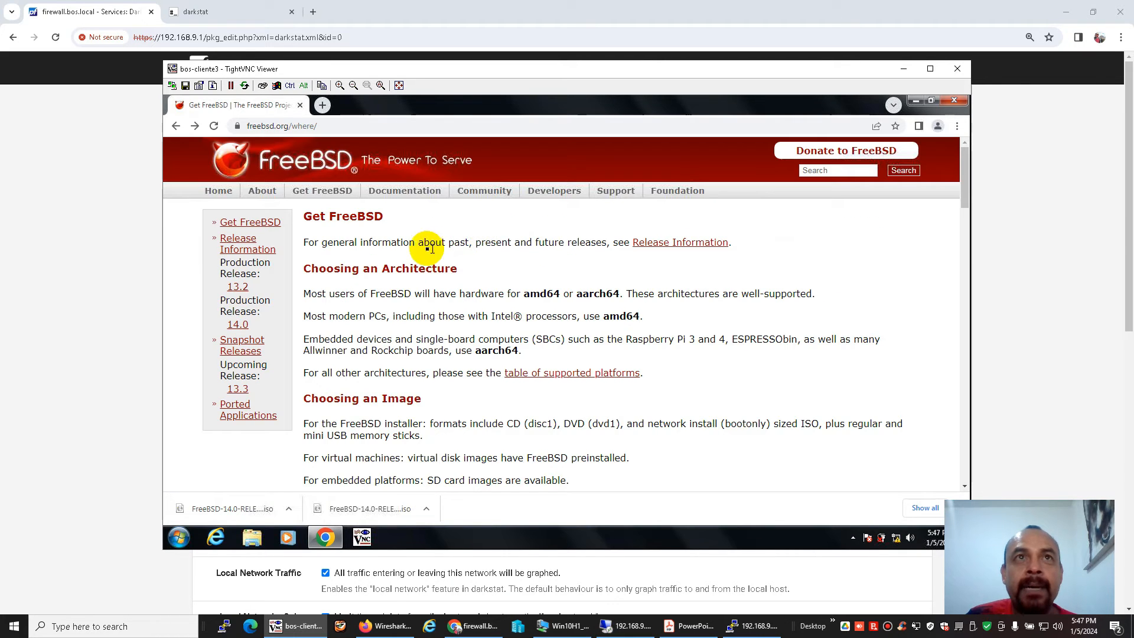
left_click(227, 193)
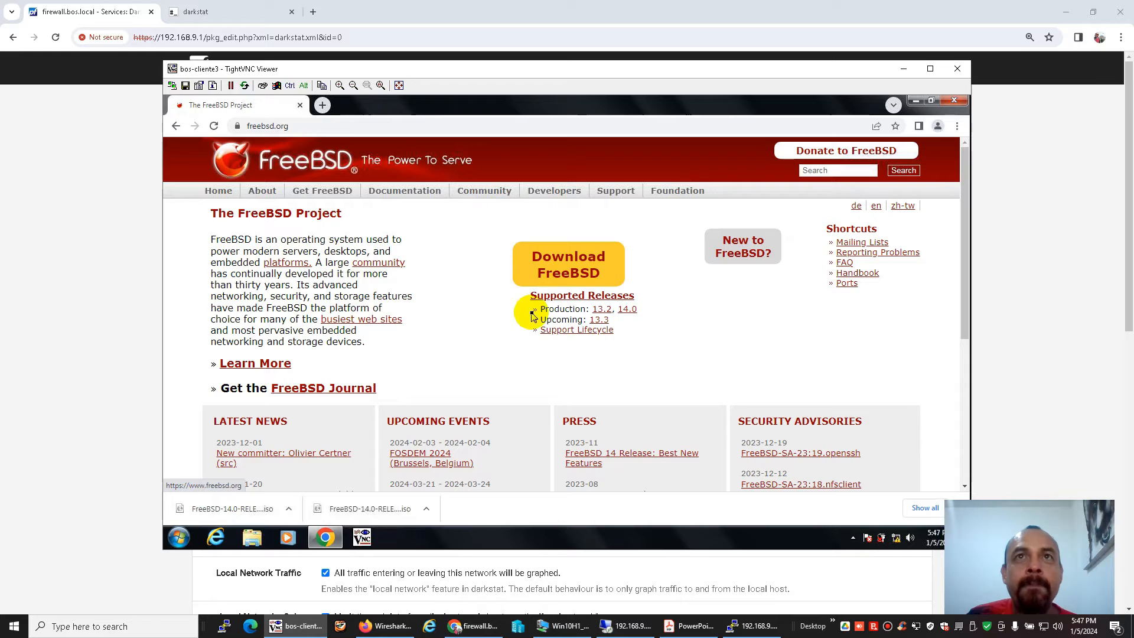
left_click(550, 268)
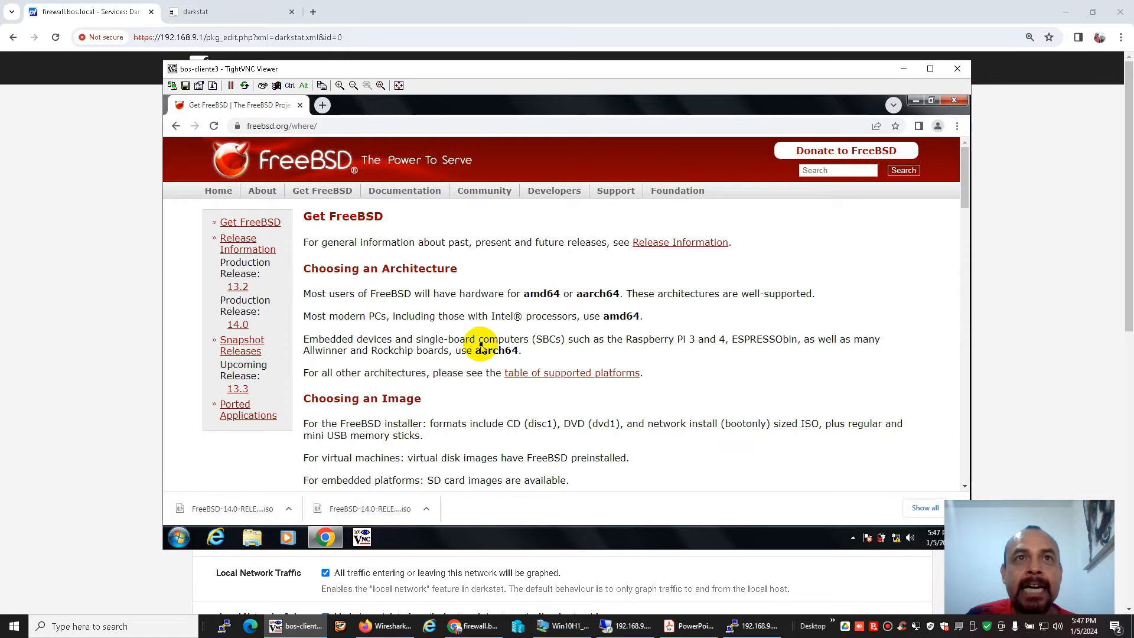
scroll(480, 348, "down", 2)
scroll(480, 348, "down", 2)
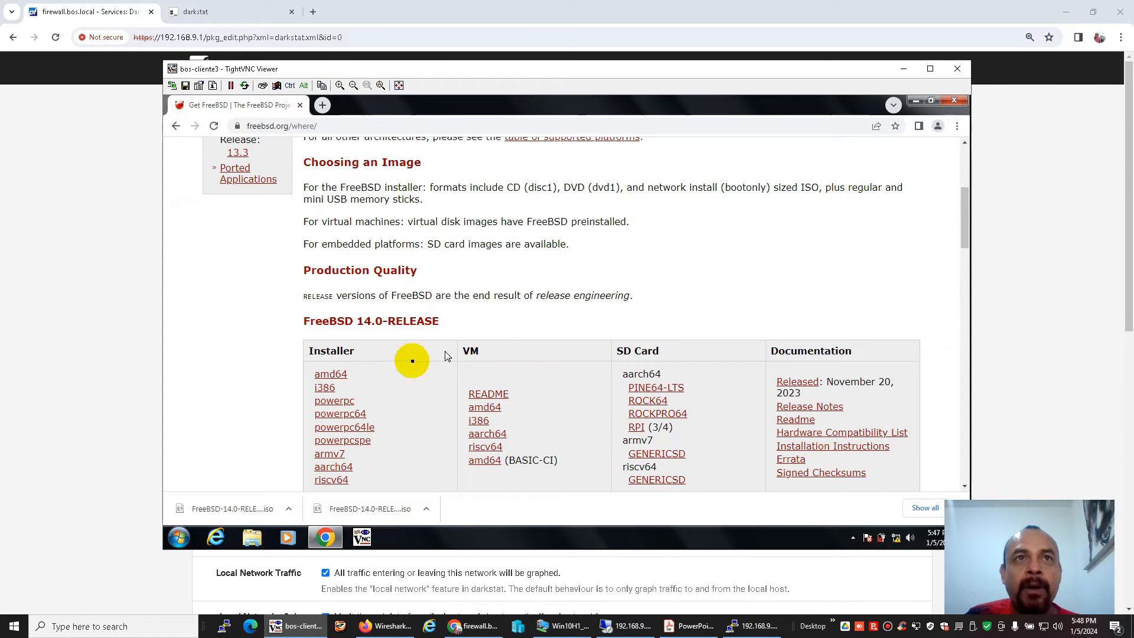
left_click(324, 389)
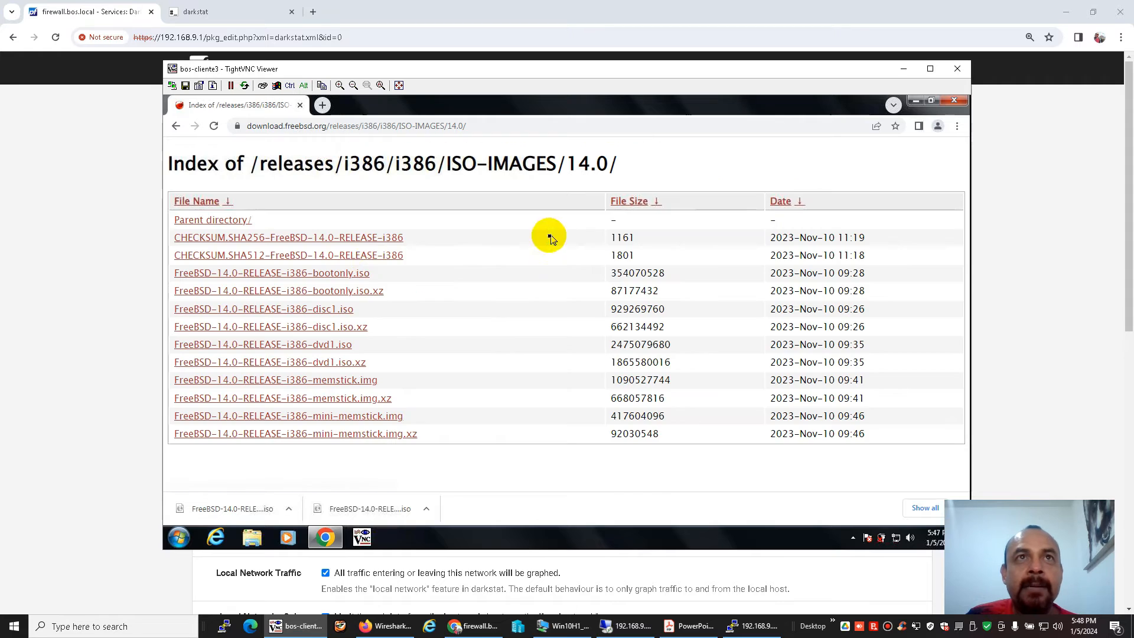
left_click(279, 272)
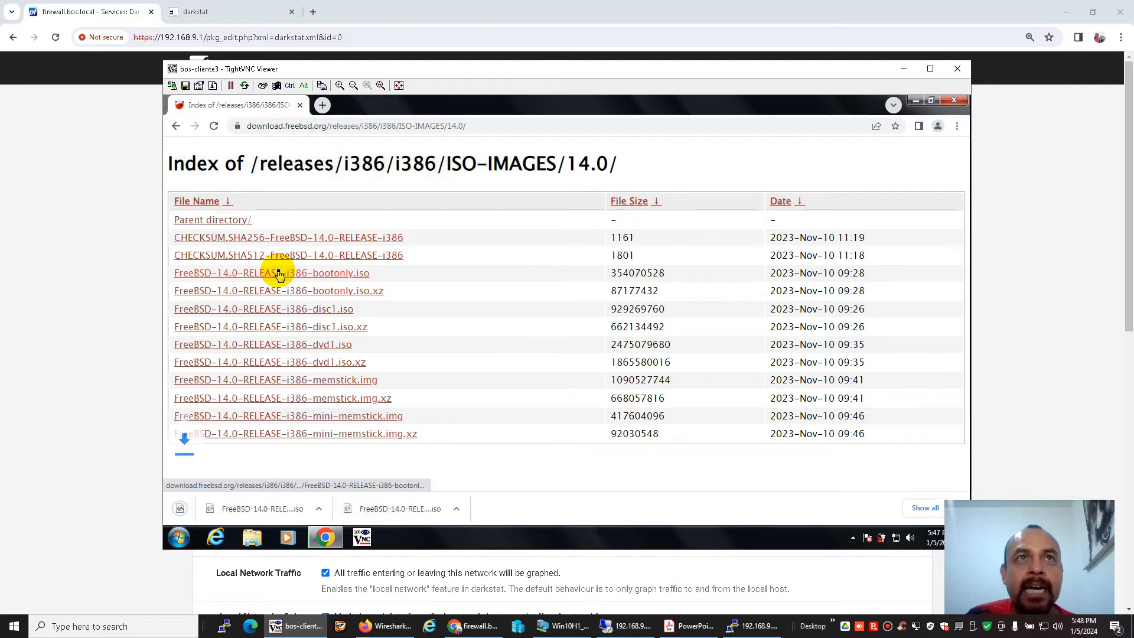
Switch to the Win10H1_Cliente2 virtual machine and download the Windows Offline Java installer from the java.com list of all downloads
left_click(564, 626)
left_click(477, 110)
key("Return")
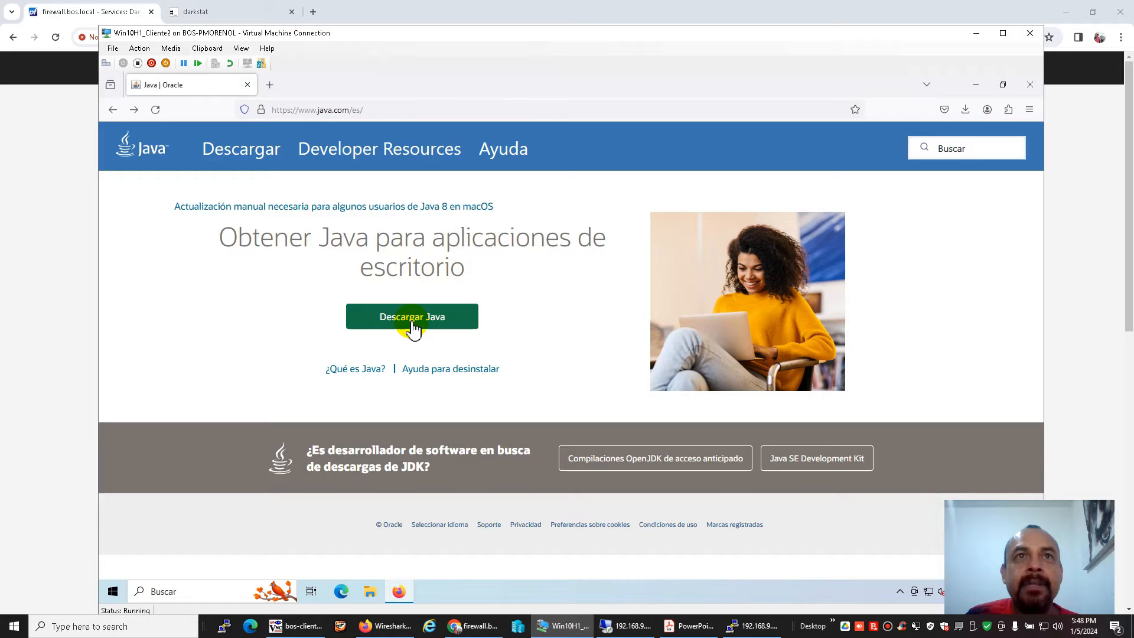
left_click(407, 319)
scroll(530, 319, "down", 3)
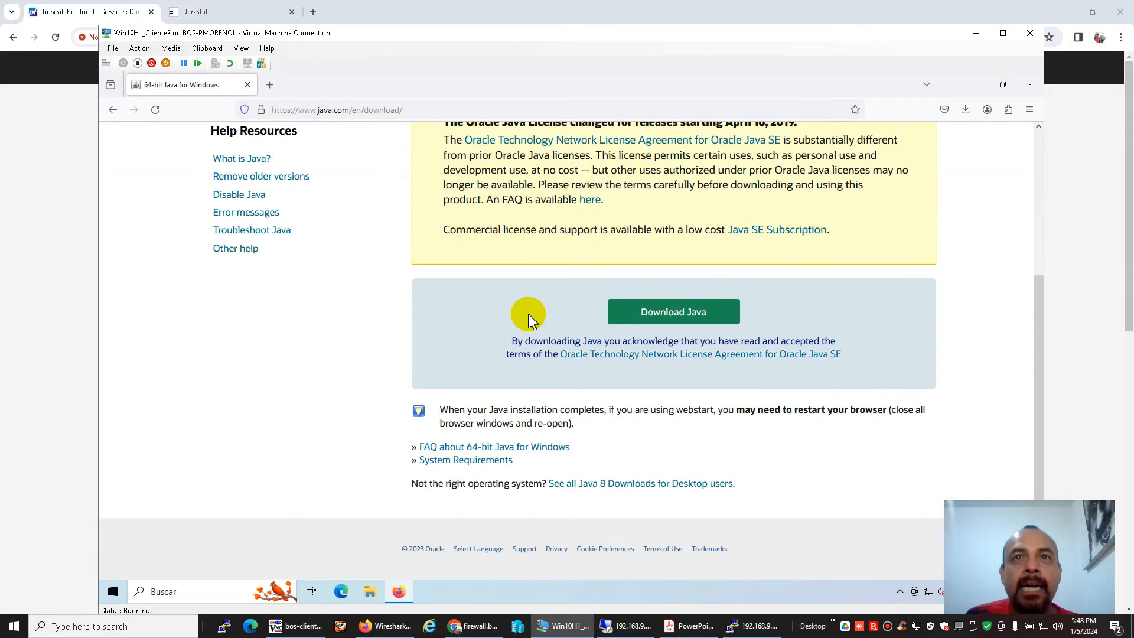
left_click(614, 484)
scroll(643, 443, "down", 5)
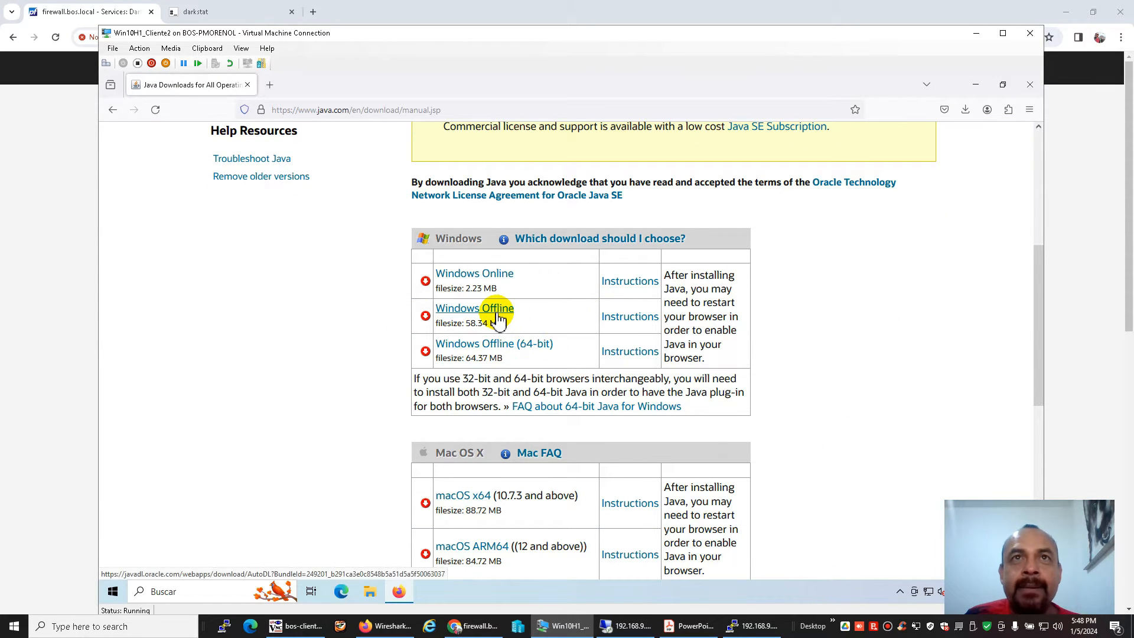
left_click(530, 324)
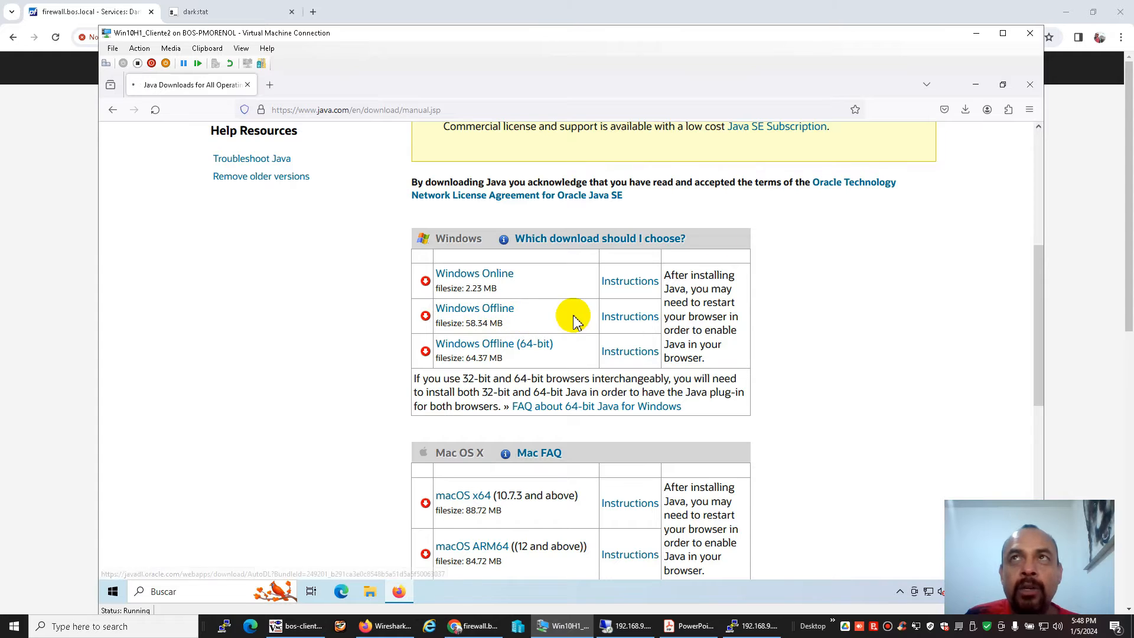
Switch back to pfSense in Chrome and show the status traffic graph for the LAN interface
left_click(446, 630)
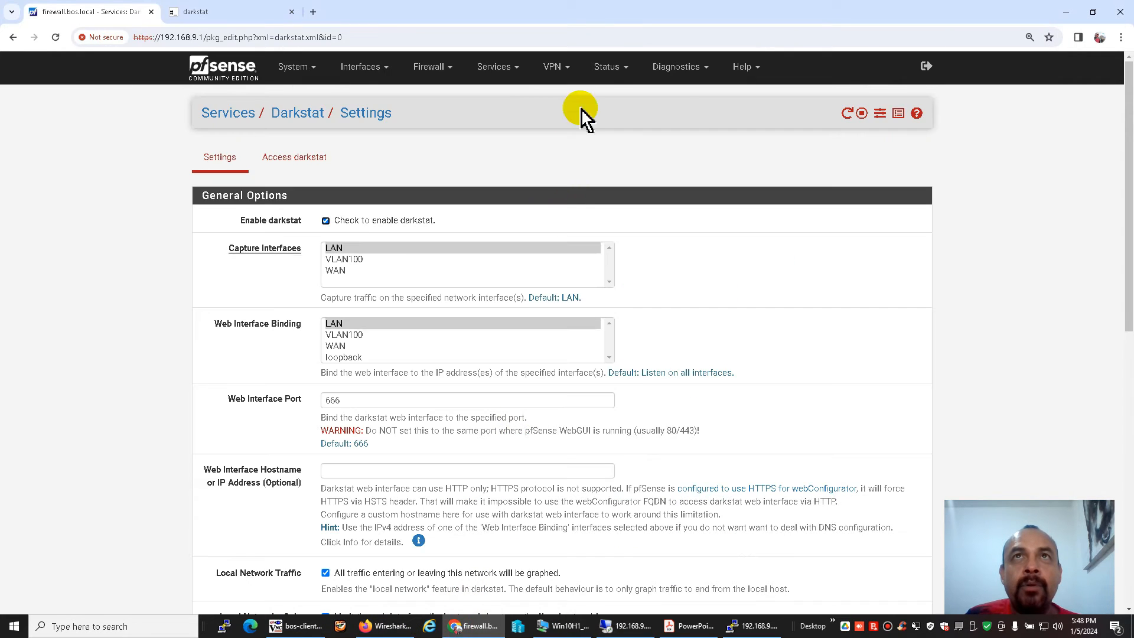
left_click(608, 71)
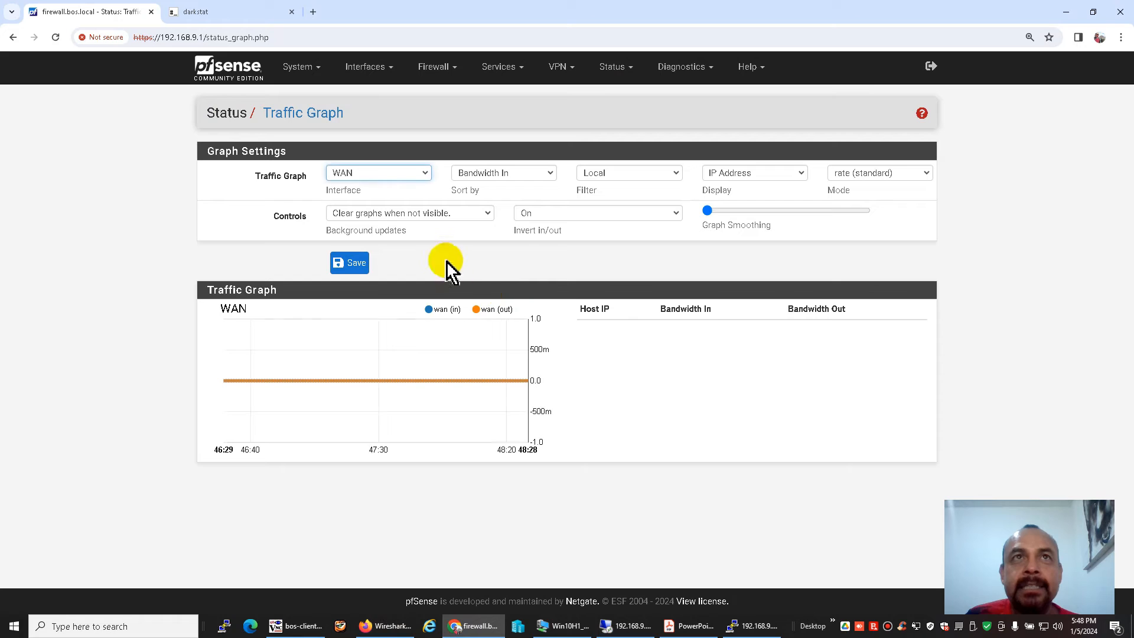
left_click(399, 176)
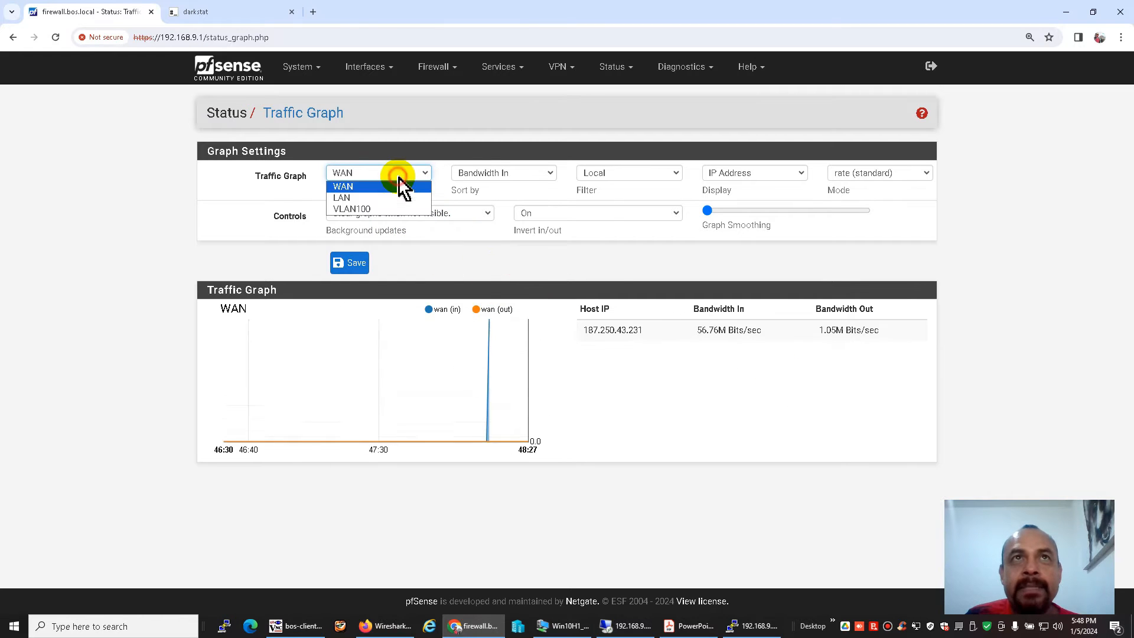
left_click(386, 196)
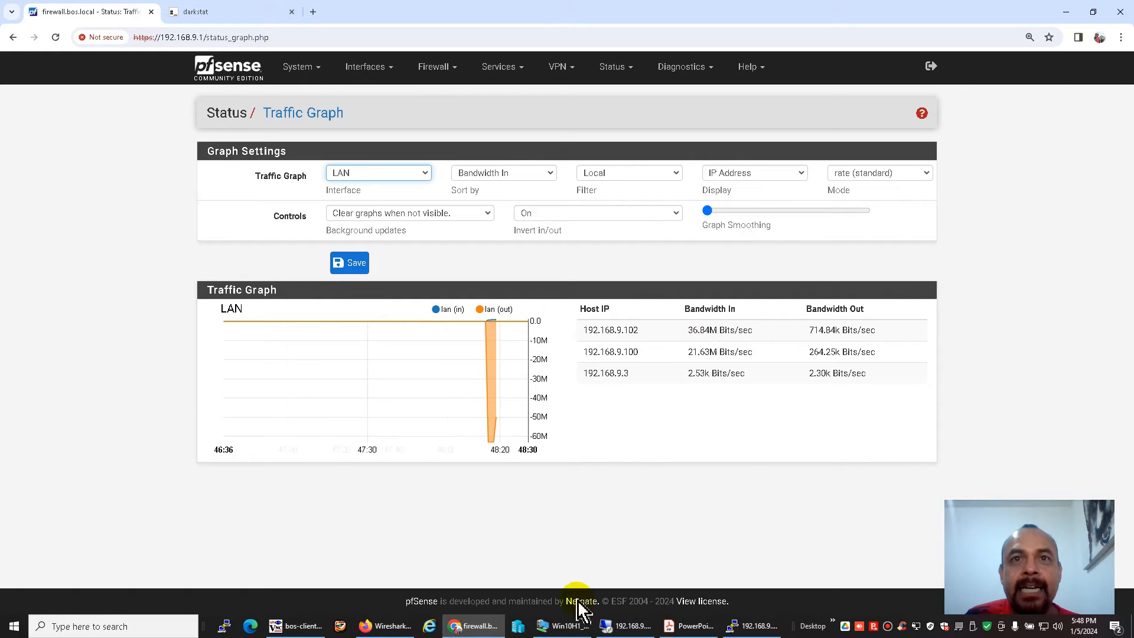
Check the downloads on both client machines, and download the Wireshark Windows x64 installer from wireshark.org in Firefox
left_click(297, 626)
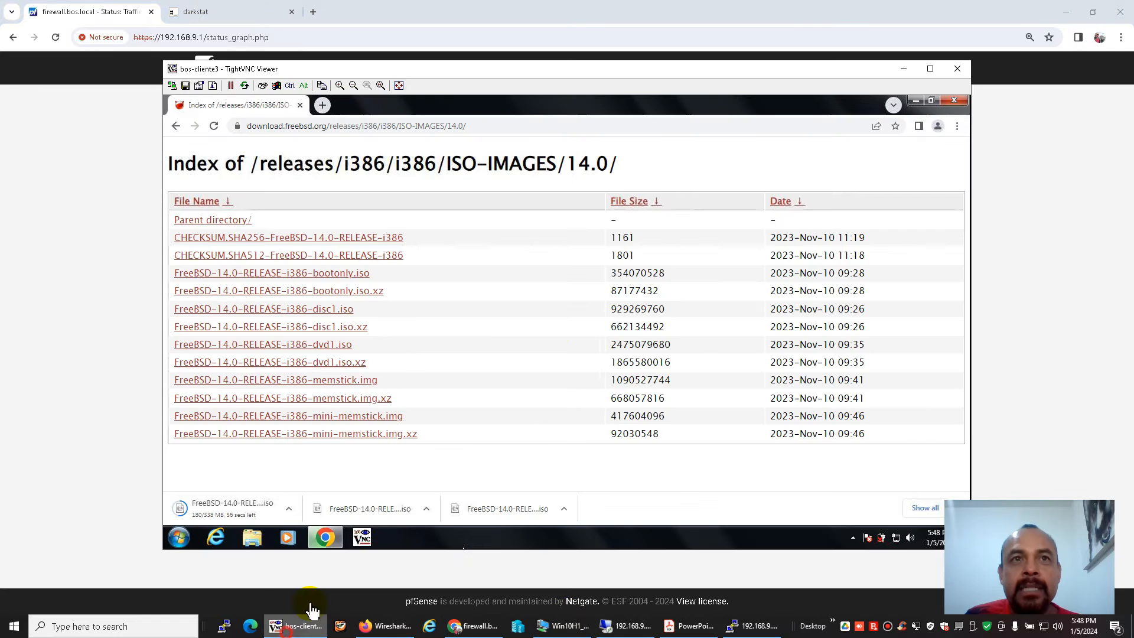
left_click(533, 625)
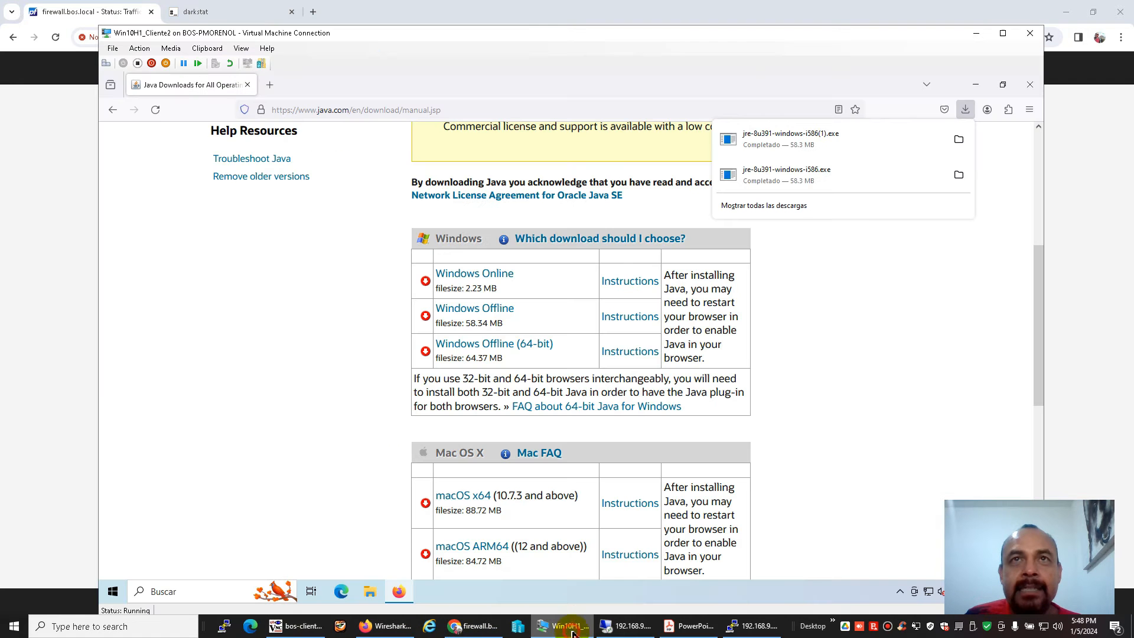
left_click(385, 626)
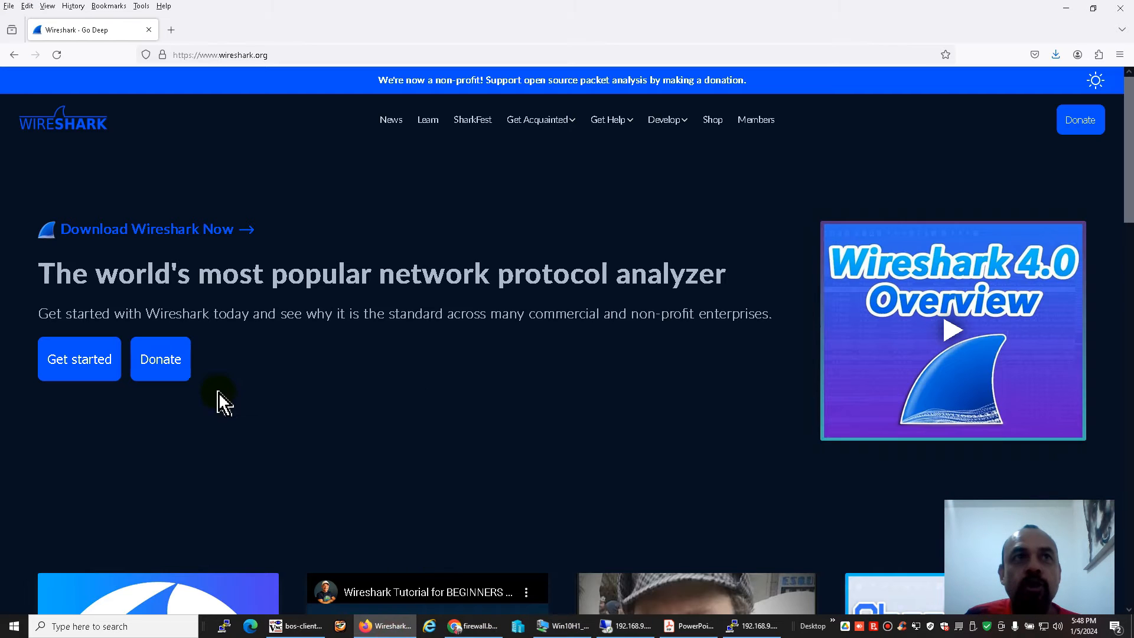
scroll(226, 401, "down", 5)
scroll(226, 400, "down", 15)
left_click(308, 147)
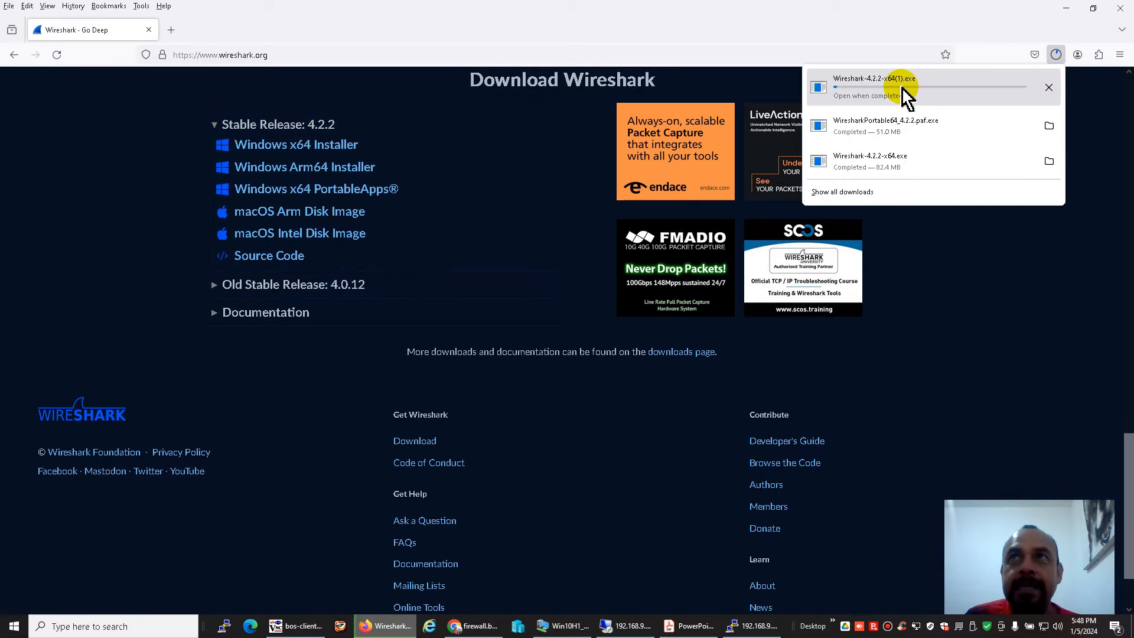
Return to pfSense in Chrome, open the darkstat web interface in a new tab, and examine its traffic graphs
left_click(475, 625)
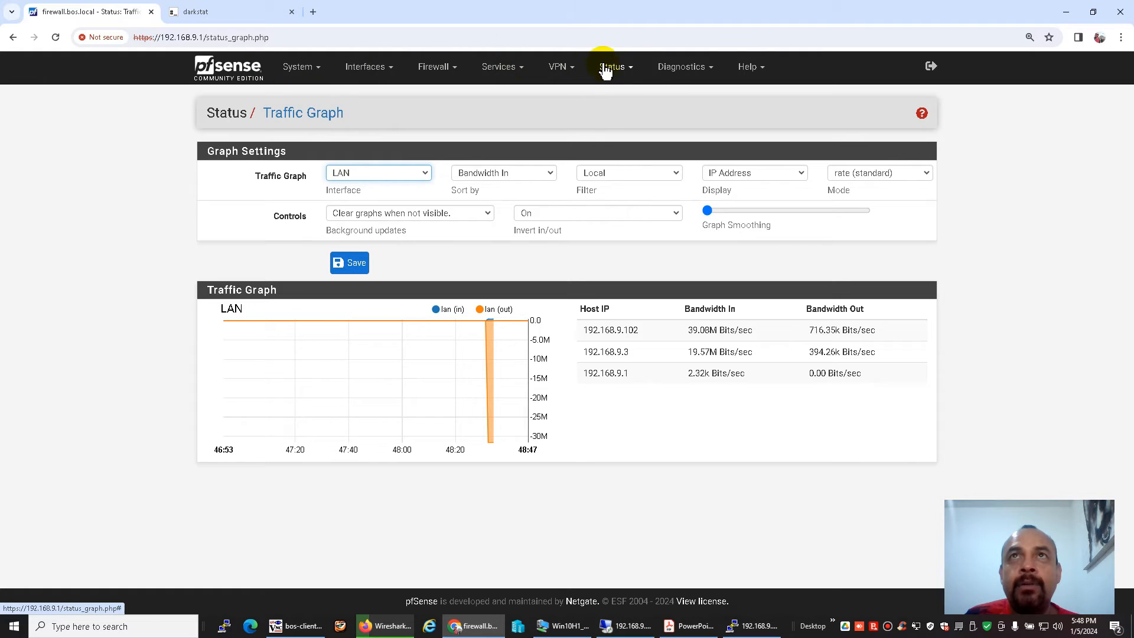
left_click(669, 69)
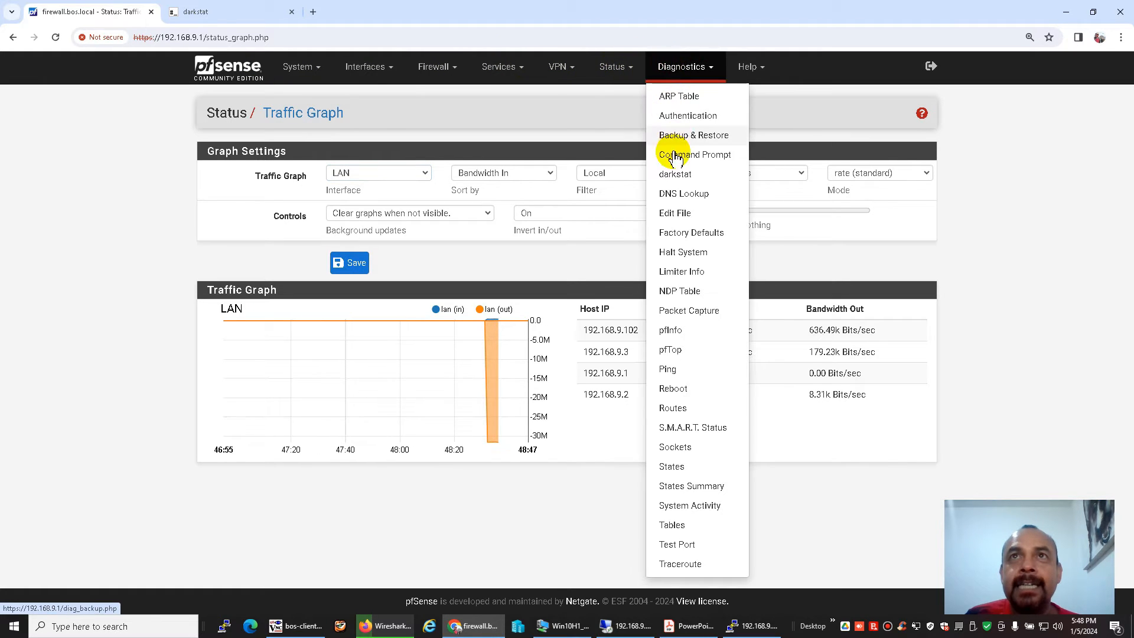
left_click(694, 176)
right_click(694, 176)
left_click(709, 183)
left_click(251, 13)
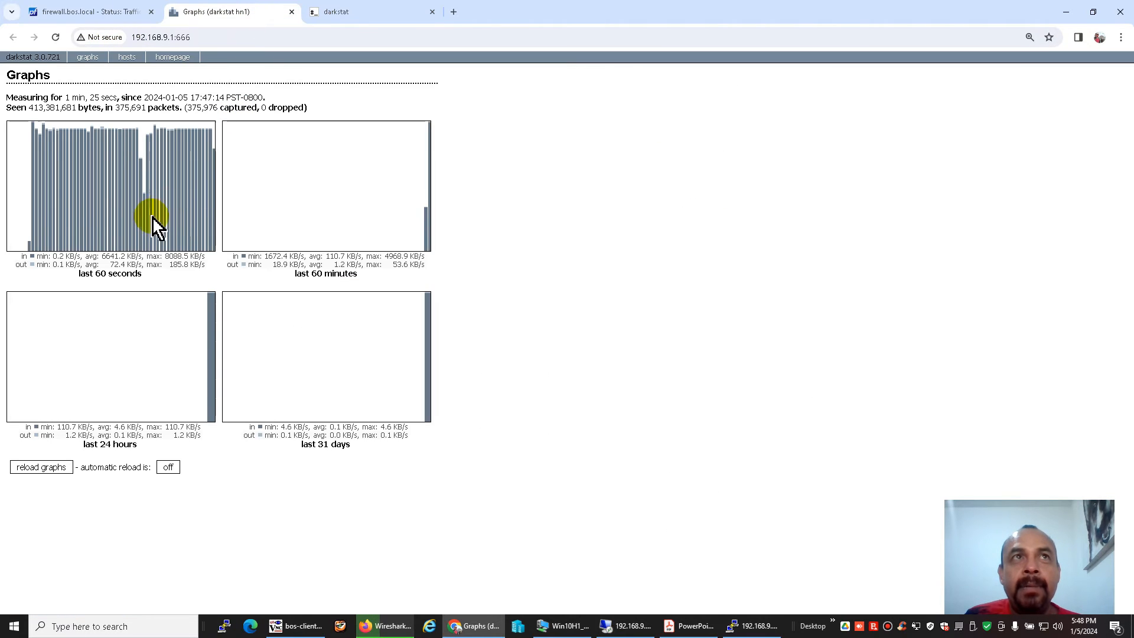
mouse_move(210, 178)
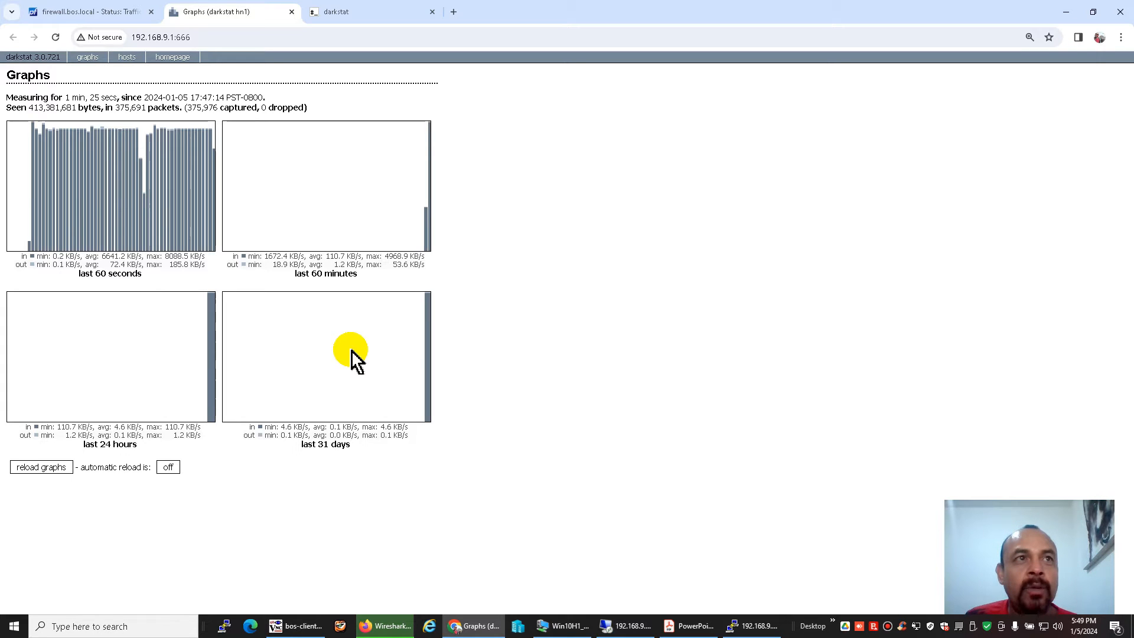
Open darkstat's hosts table, sort it by incoming traffic, and check the bos-cliente3 session before returning to the table
left_click(127, 63)
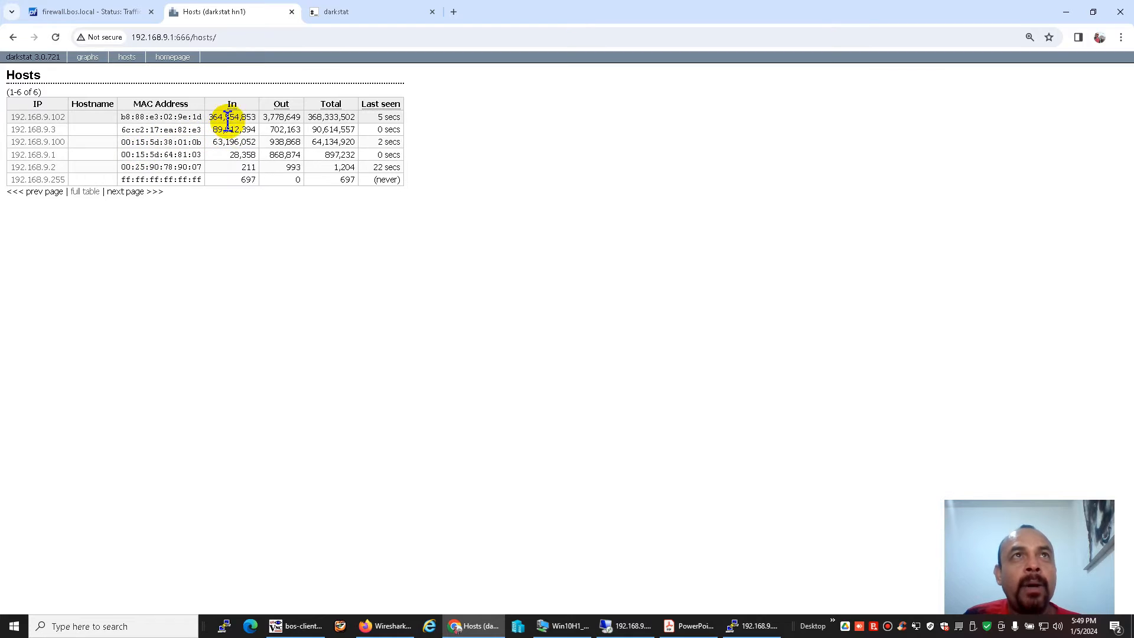
left_click(231, 103)
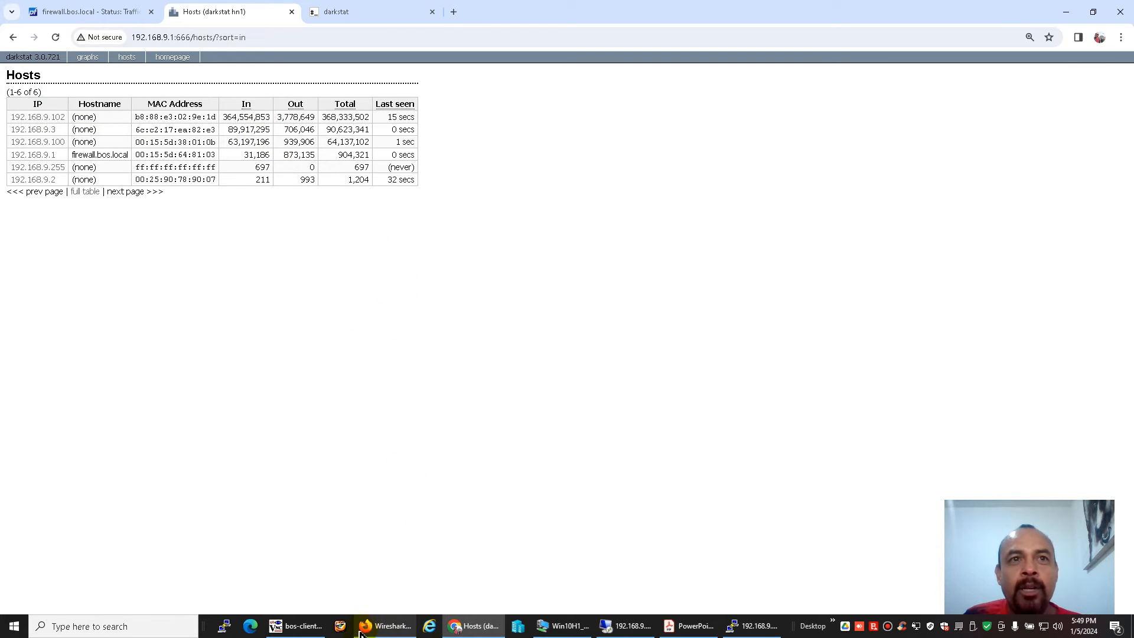
left_click(295, 626)
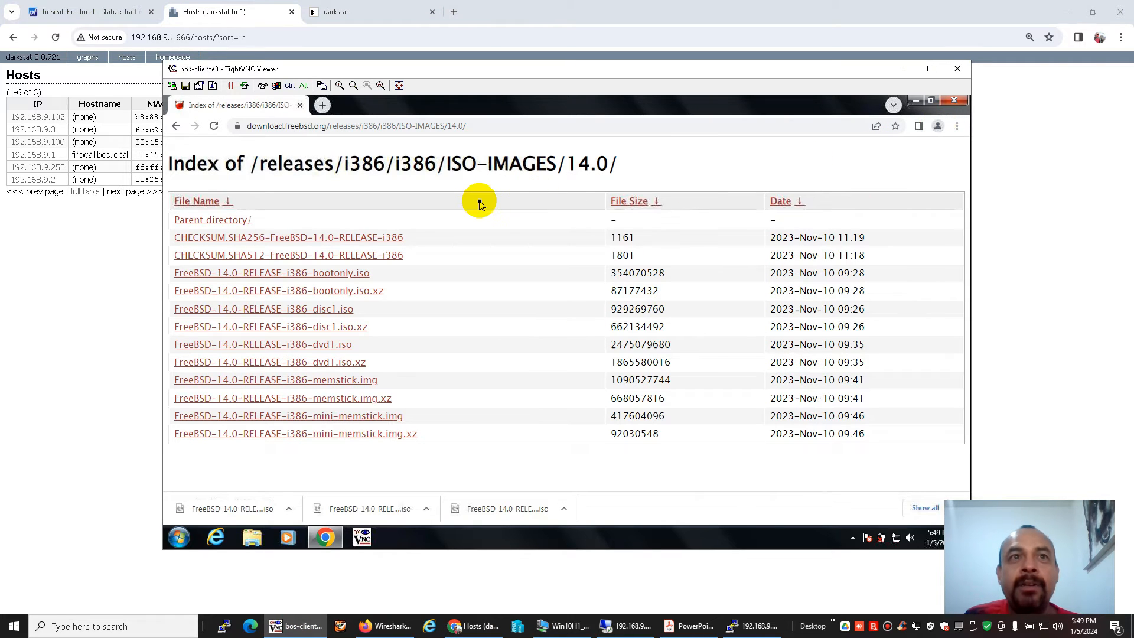
left_click(75, 258)
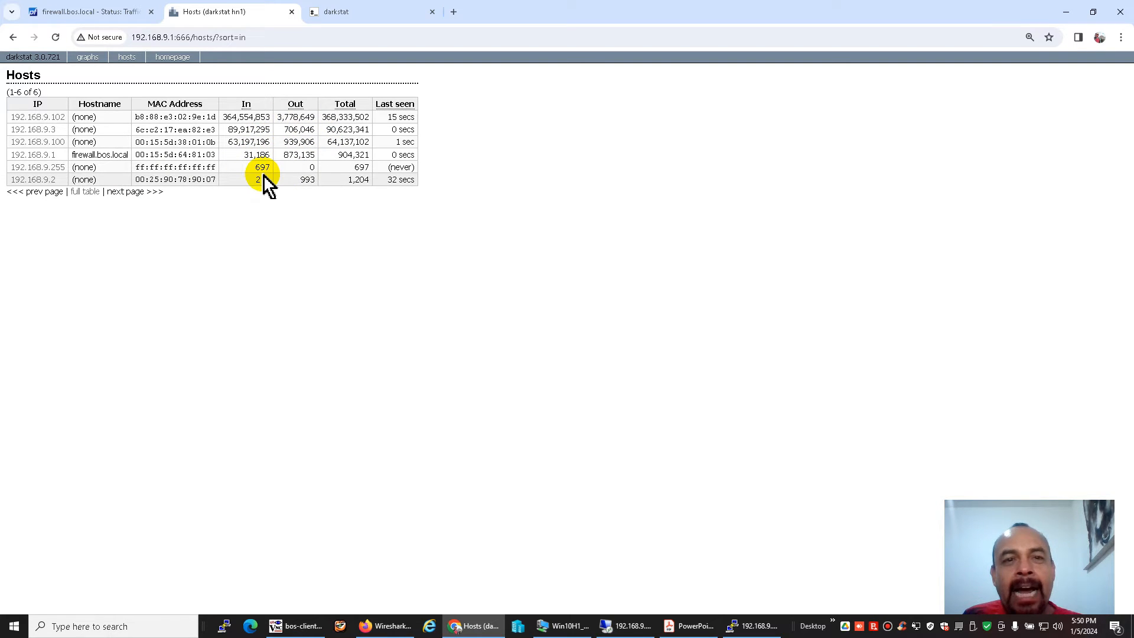
Examine the port and protocol traffic of host 192.168.9.102, and open the details of host 192.168.9.3
left_click(57, 121)
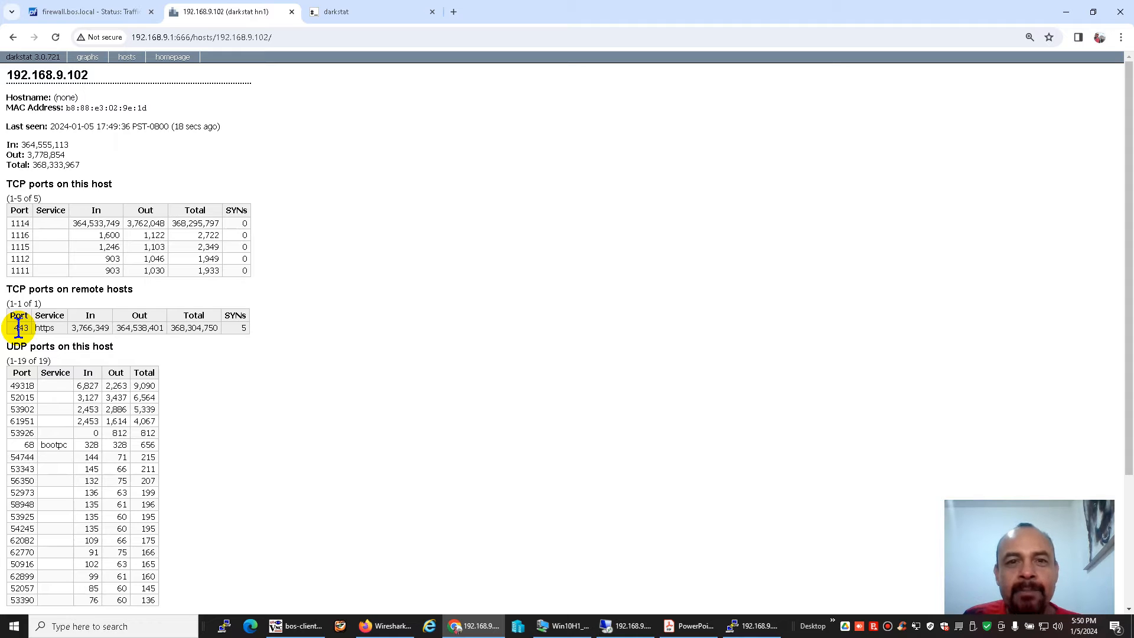
scroll(236, 350, "down", 2)
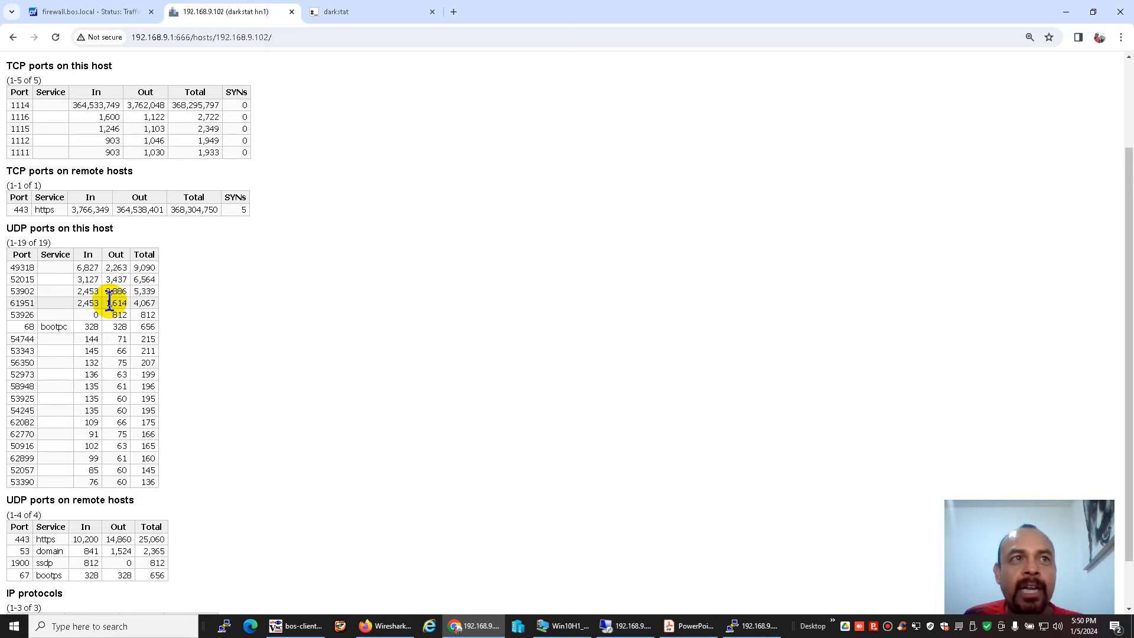
scroll(109, 302, "down", 1)
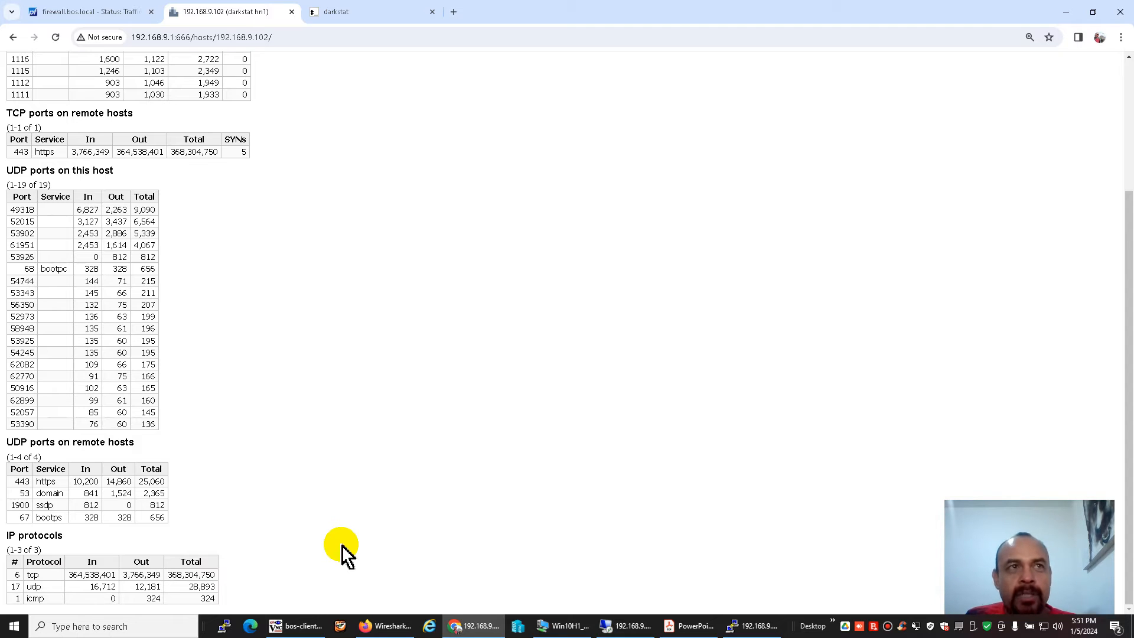
scroll(341, 549, "up", 3)
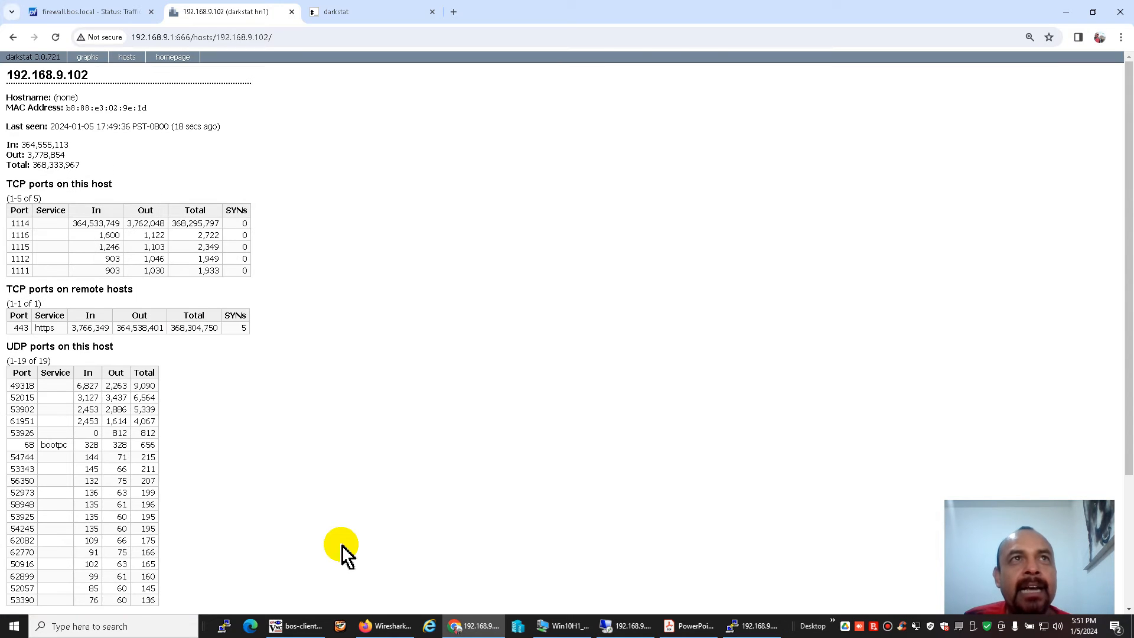
left_click(12, 37)
left_click(36, 127)
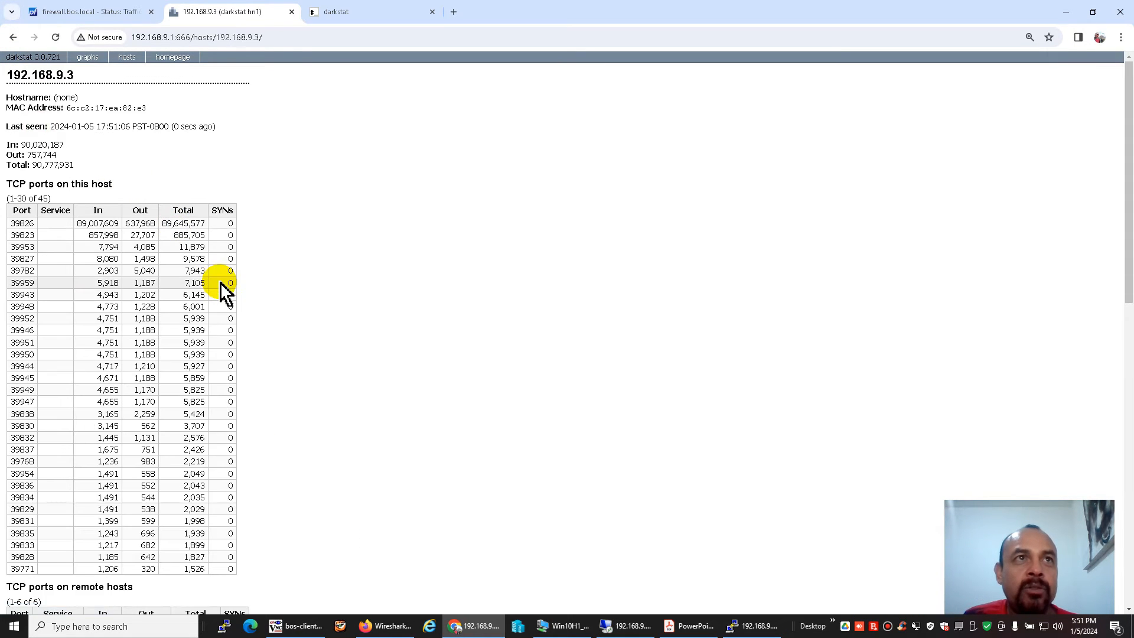
Examine the port traffic of host 192.168.9.3 and return to darkstat's hosts table
scroll(226, 292, "down", 10)
scroll(226, 292, "up", 10)
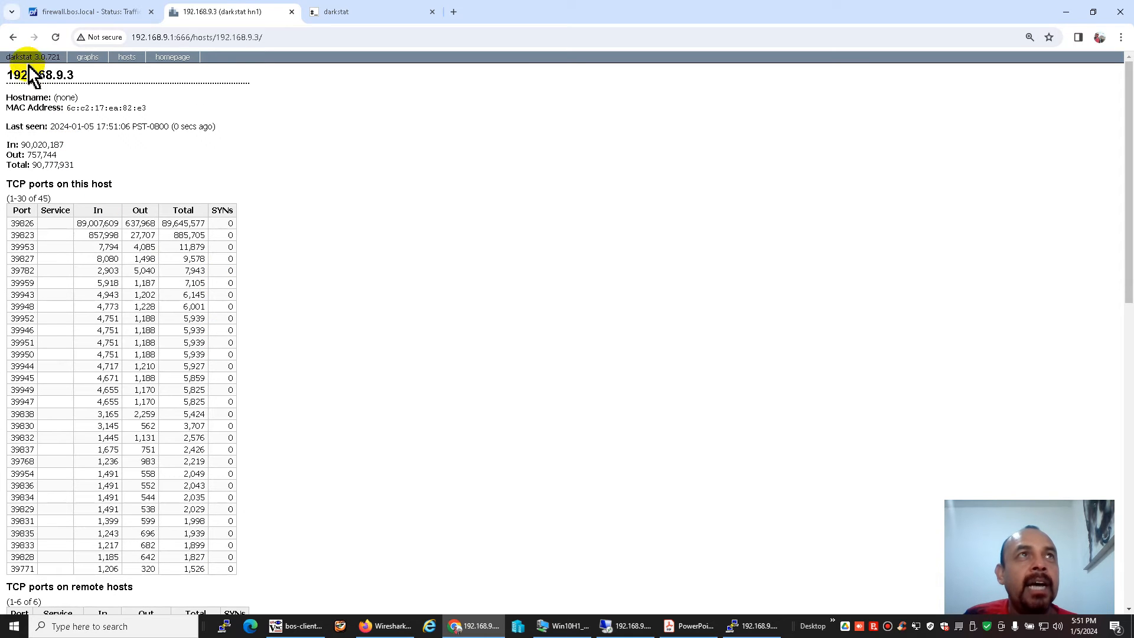
left_click(12, 38)
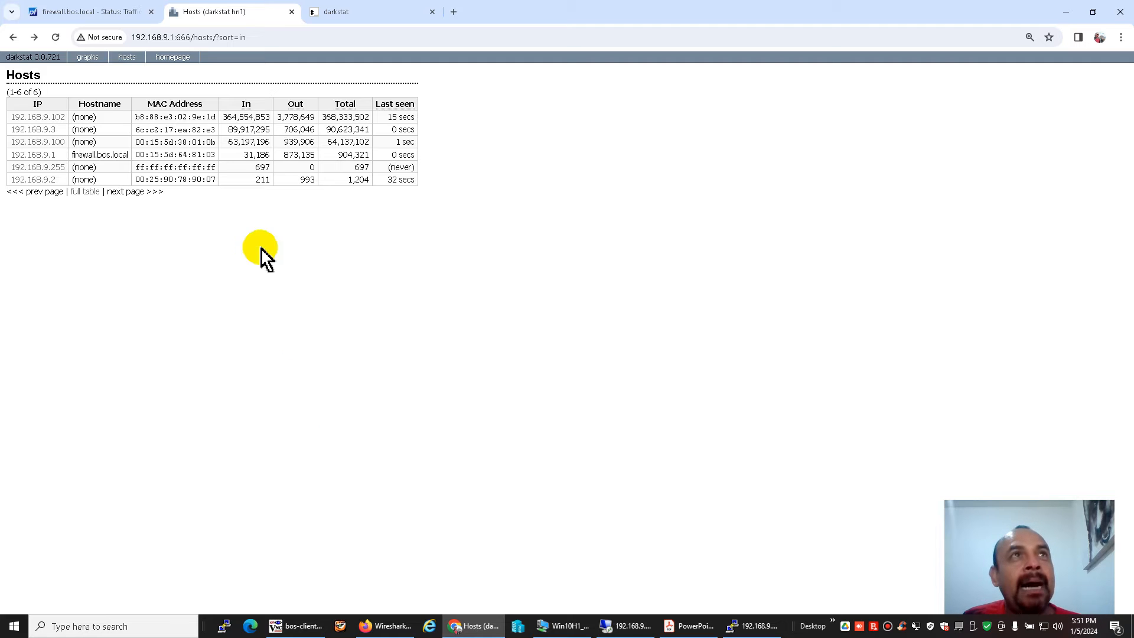
Check pfSense's LAN traffic graph and the network diagram in Acrobat, then return to pfSense in Chrome
left_click(109, 12)
left_click(527, 100)
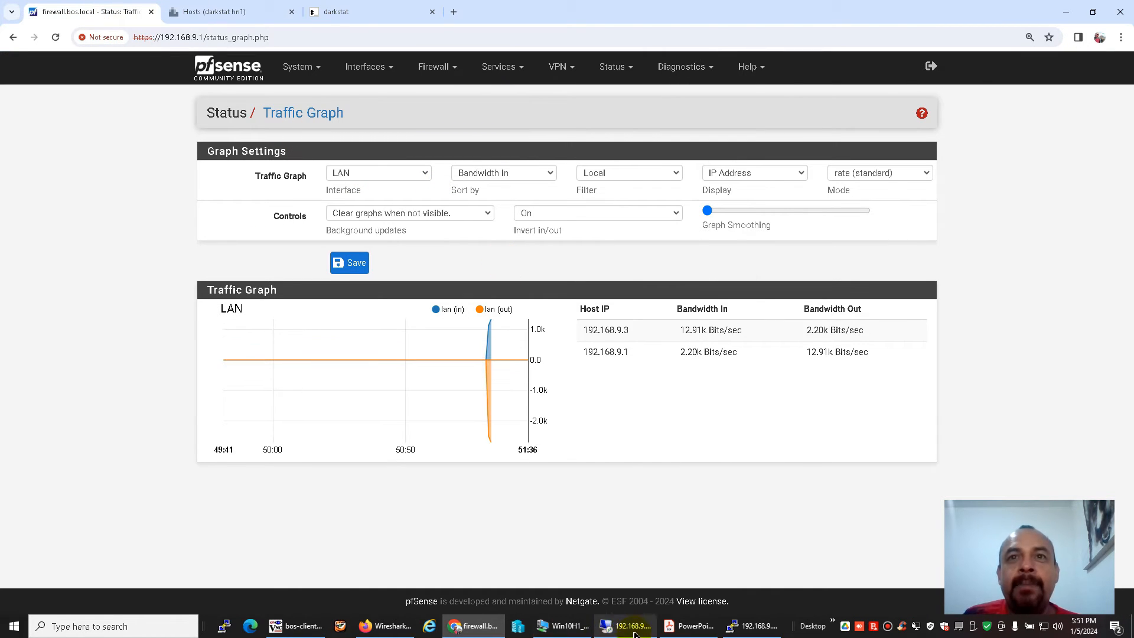
left_click(687, 625)
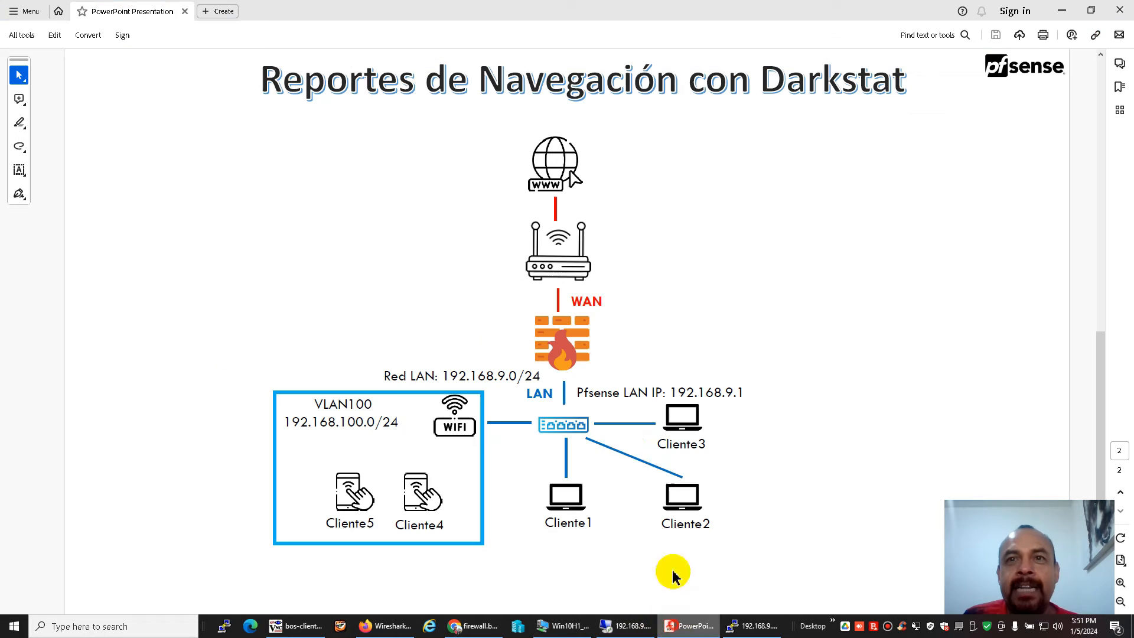
left_click(454, 629)
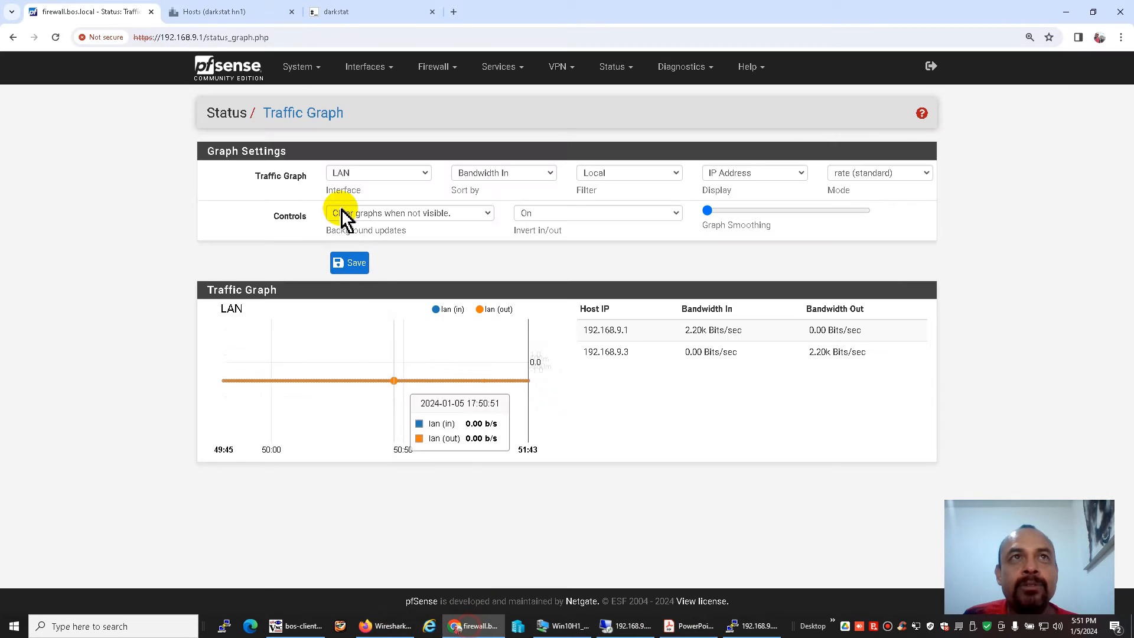
In pfSense's Darkstat settings, add VLAN100 to the capture interfaces alongside LAN, and disable the Local Networks Only limit
left_click(499, 69)
left_click(499, 135)
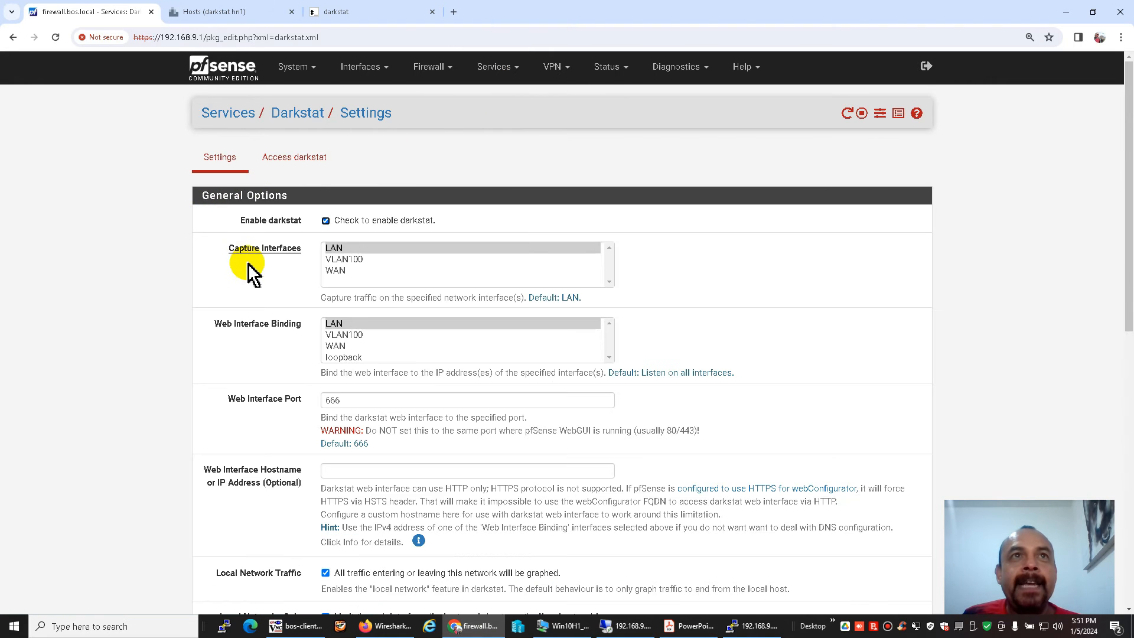
left_click(346, 260, "ctrl")
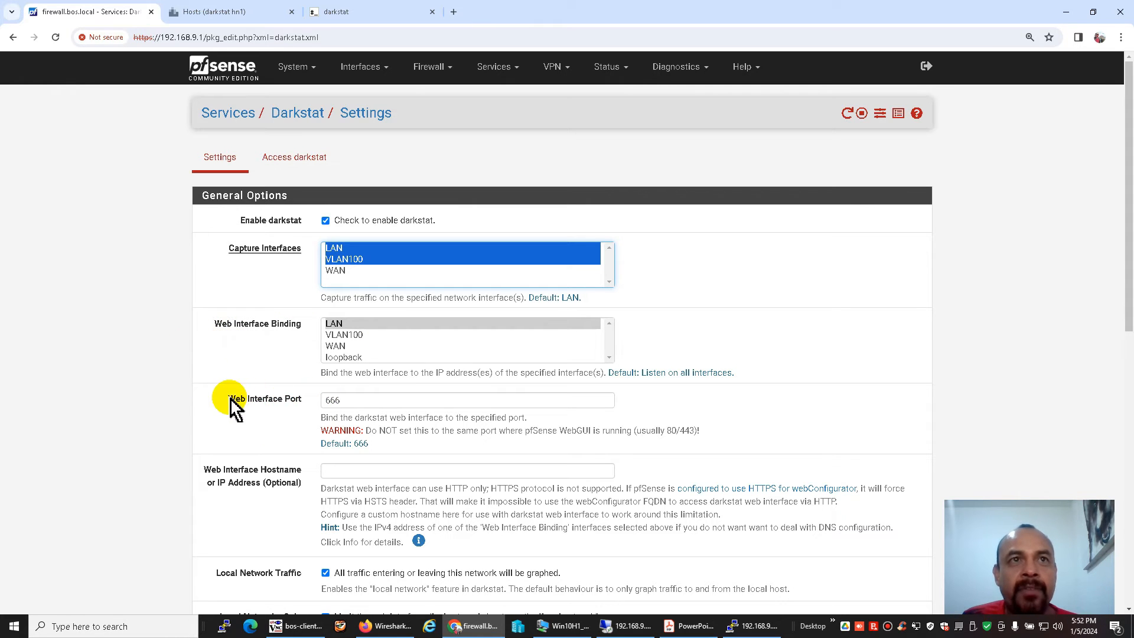
scroll(230, 405, "down", 4)
left_click(325, 380)
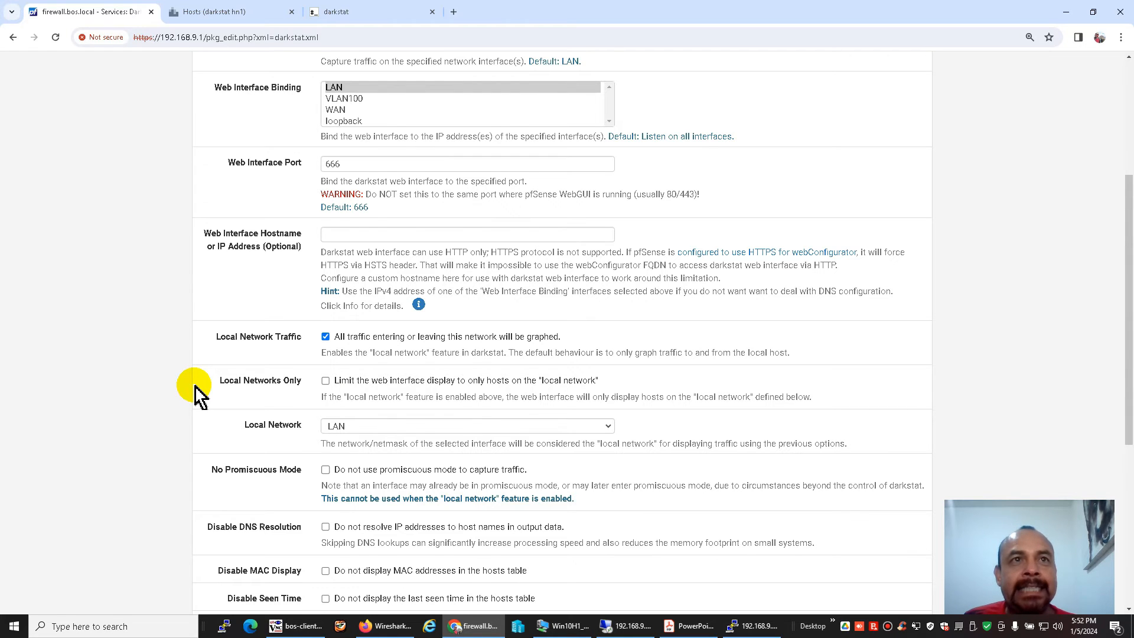
Enable Disable MAC Display and Disable Seen Time for the hosts table, and save the Darkstat settings
scroll(199, 393, "down", 1)
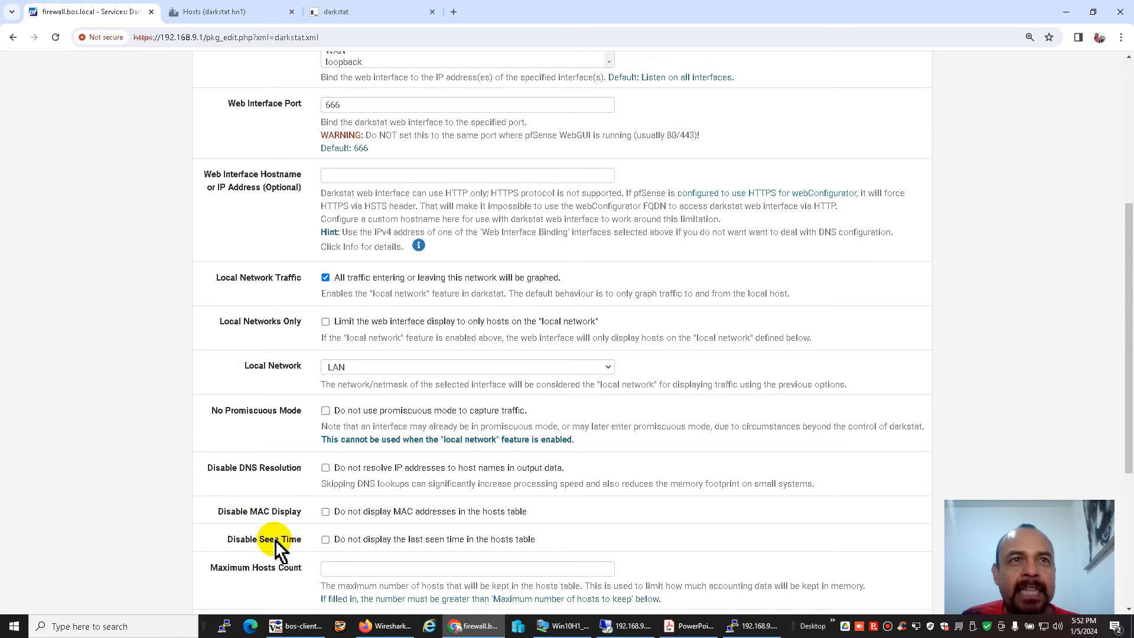
left_click(326, 540)
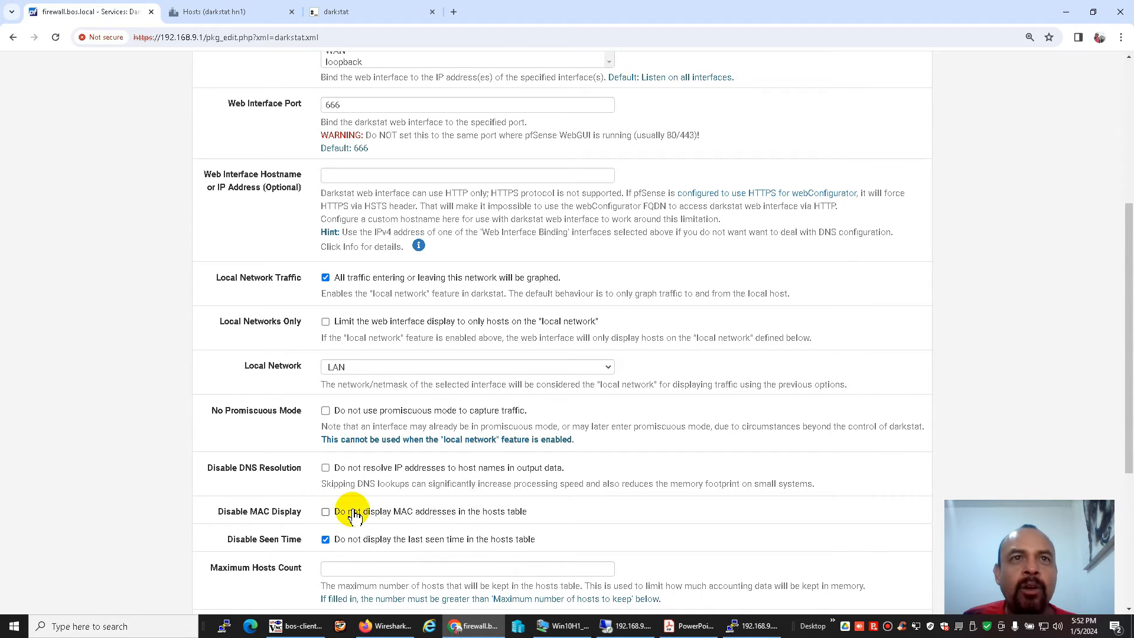
left_click(325, 512)
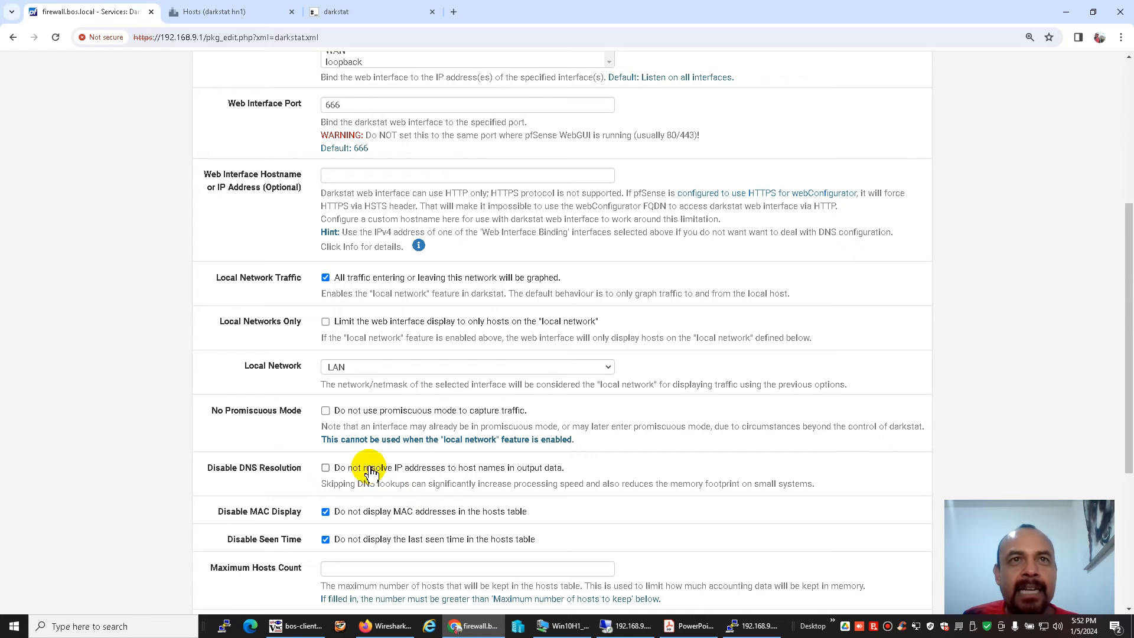
scroll(363, 477, "down", 4)
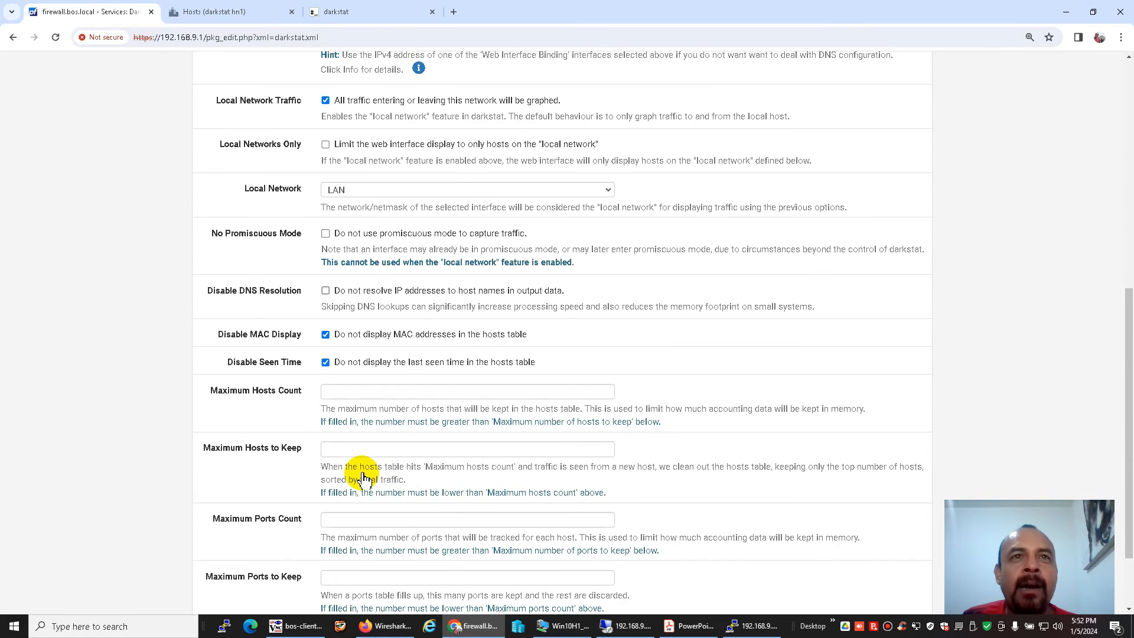
scroll(324, 468, "down", 1)
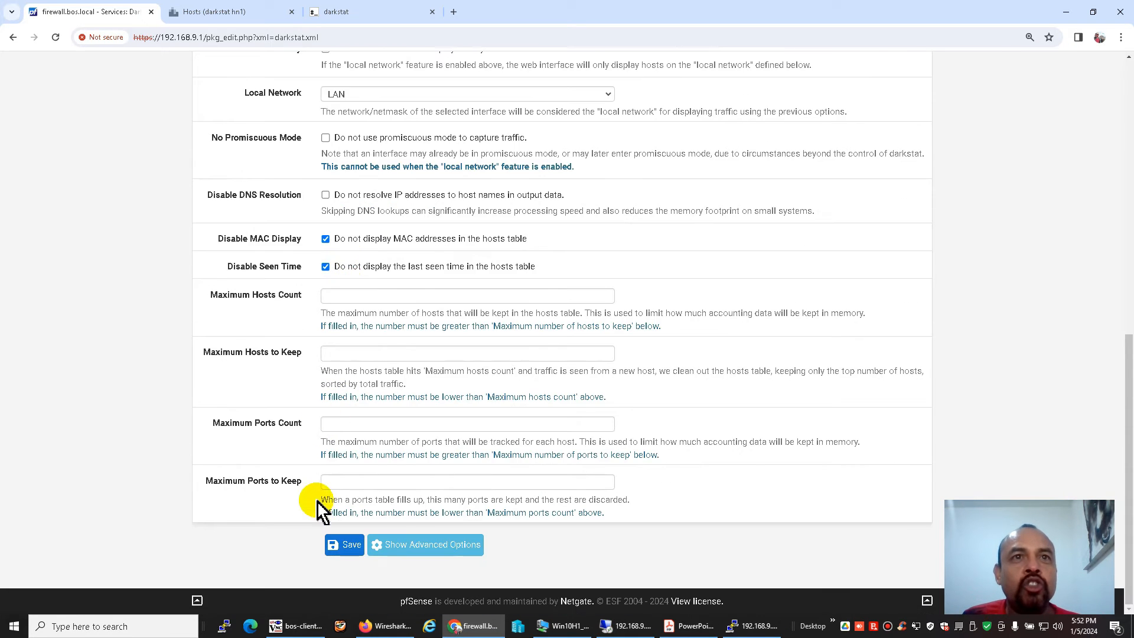
left_click(339, 543)
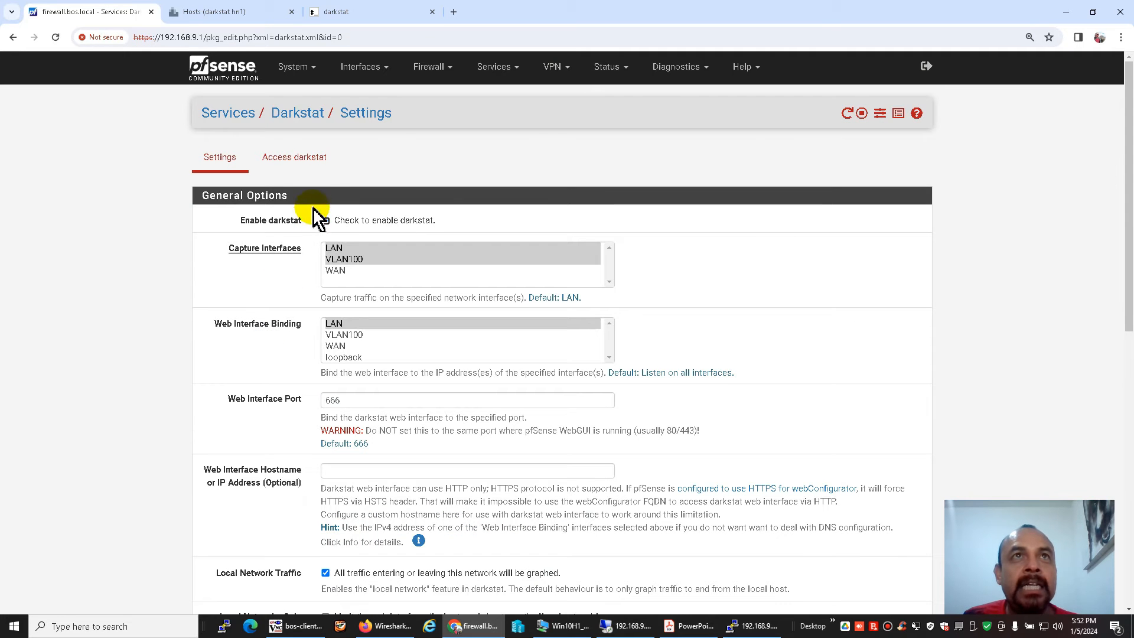
Start downloading FreeBSD-14.0-RELEASE-i386-disc1.iso in the bos-cliente3 TightVNC session, and refresh darkstat's hosts table in Chrome
left_click(219, 12)
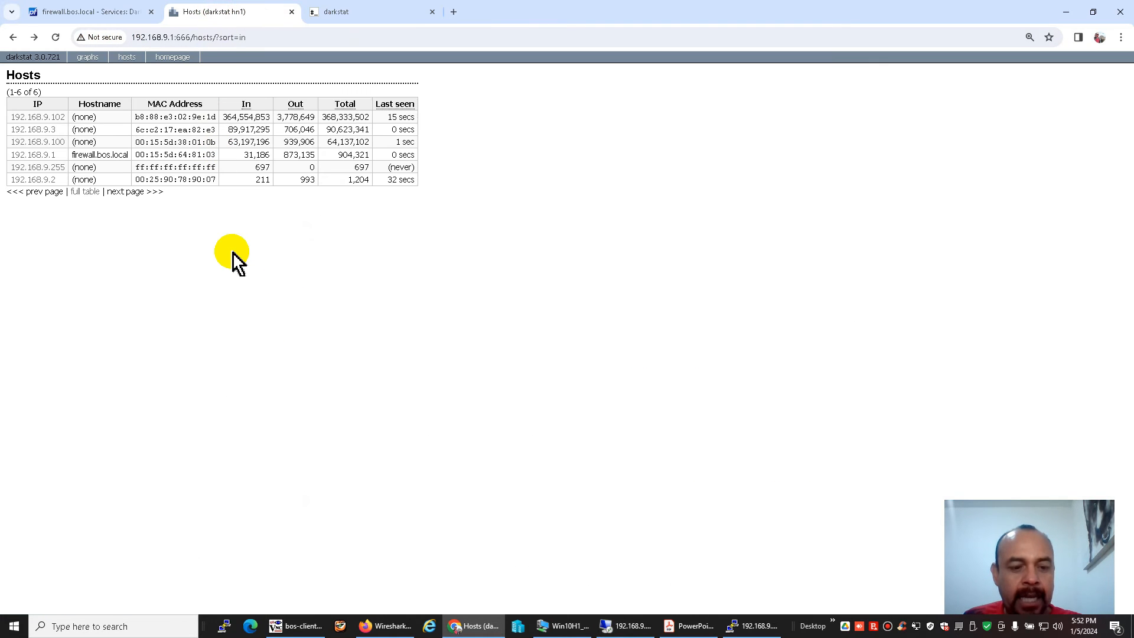
key("F5")
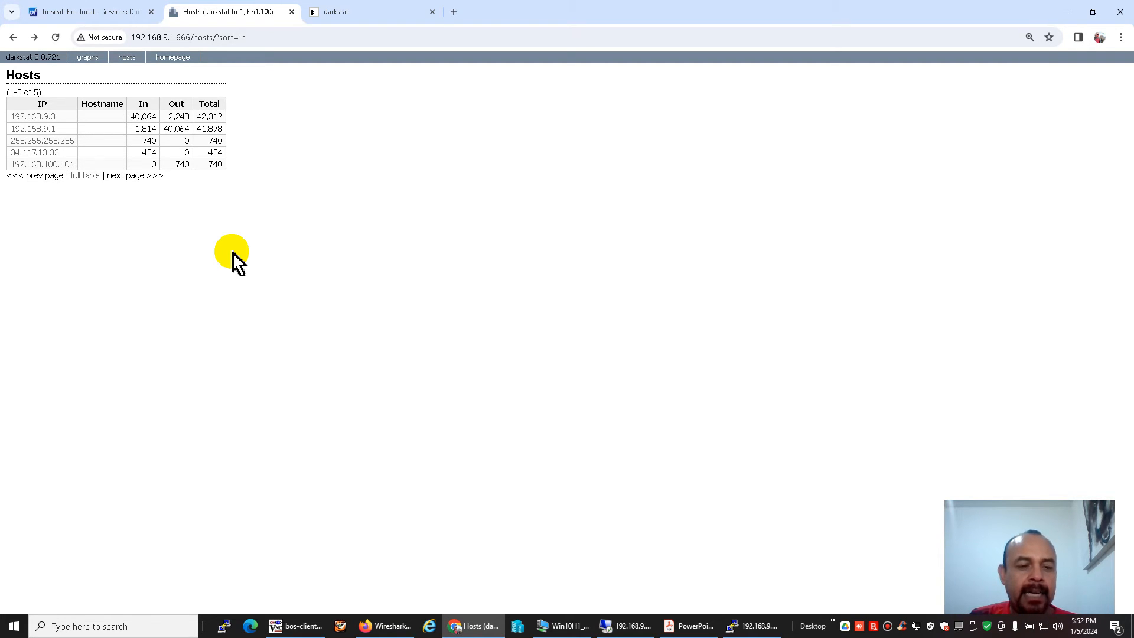
left_click(297, 626)
left_click(313, 309)
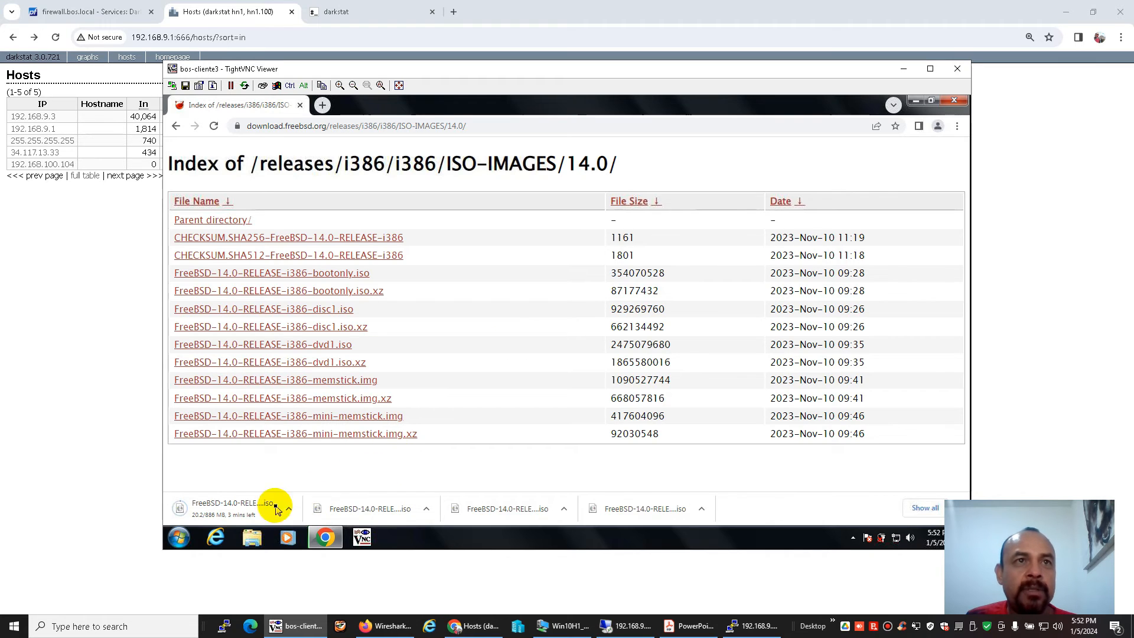
left_click(66, 282)
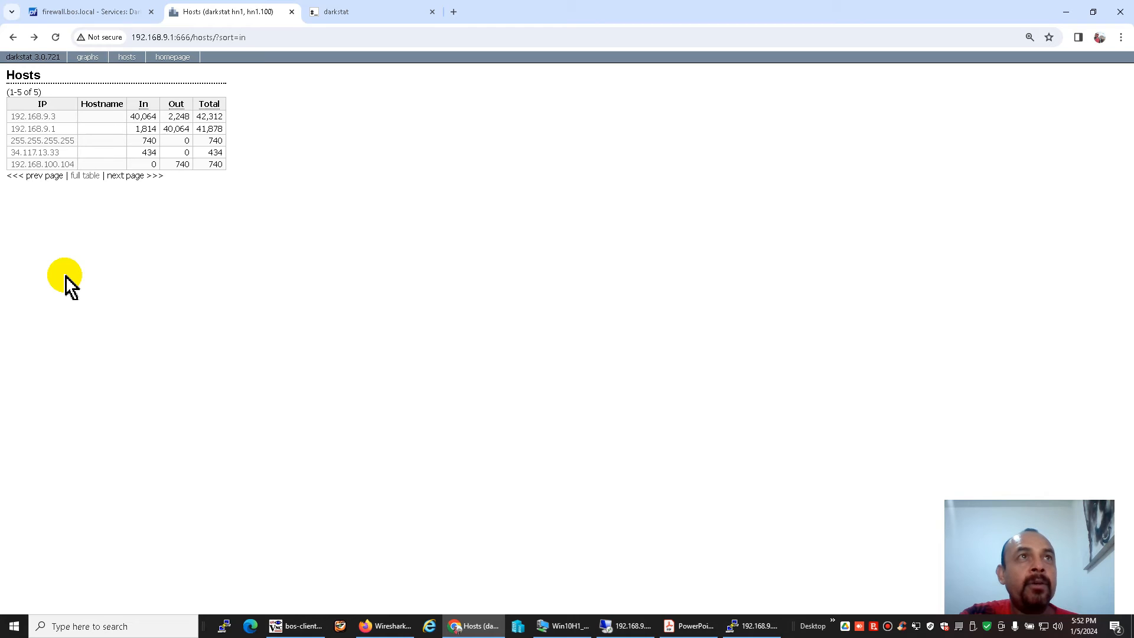
key("F5")
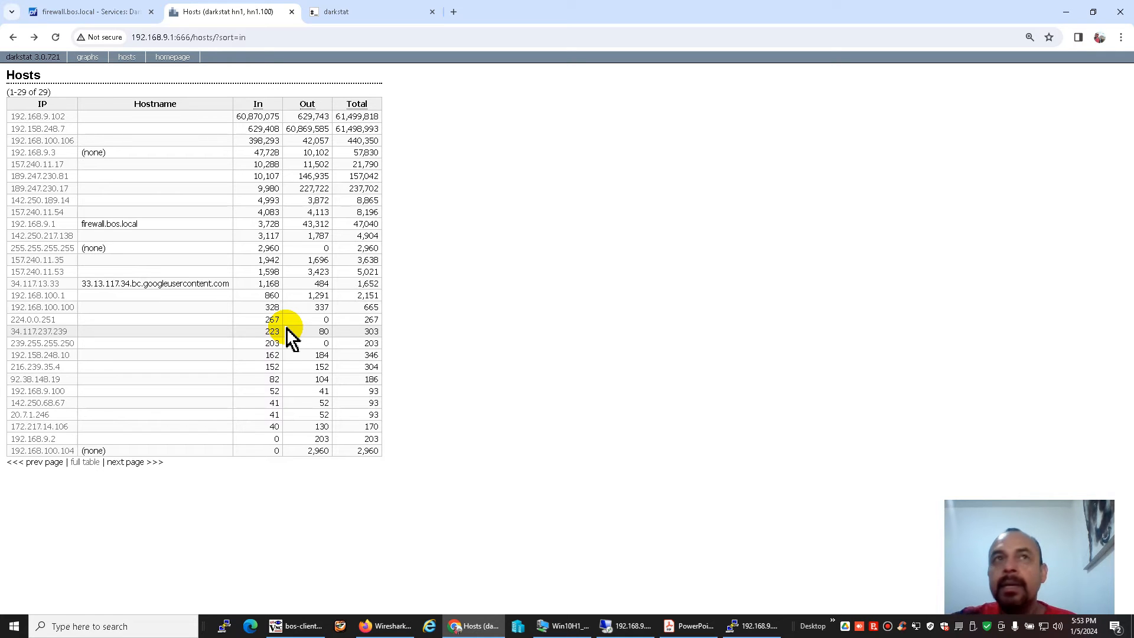
Open pfSense's Traffic Graph status page and examine the VLAN100 traffic, followed by the LAN traffic
left_click(77, 12)
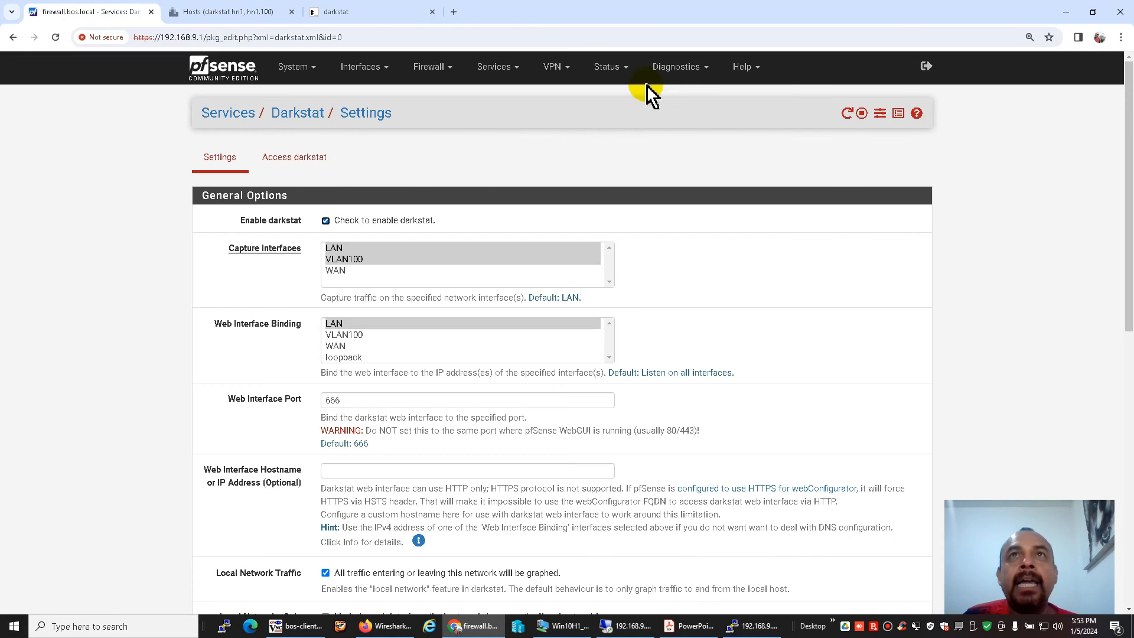
left_click(614, 68)
left_click(635, 406)
left_click(361, 180)
left_click(367, 213)
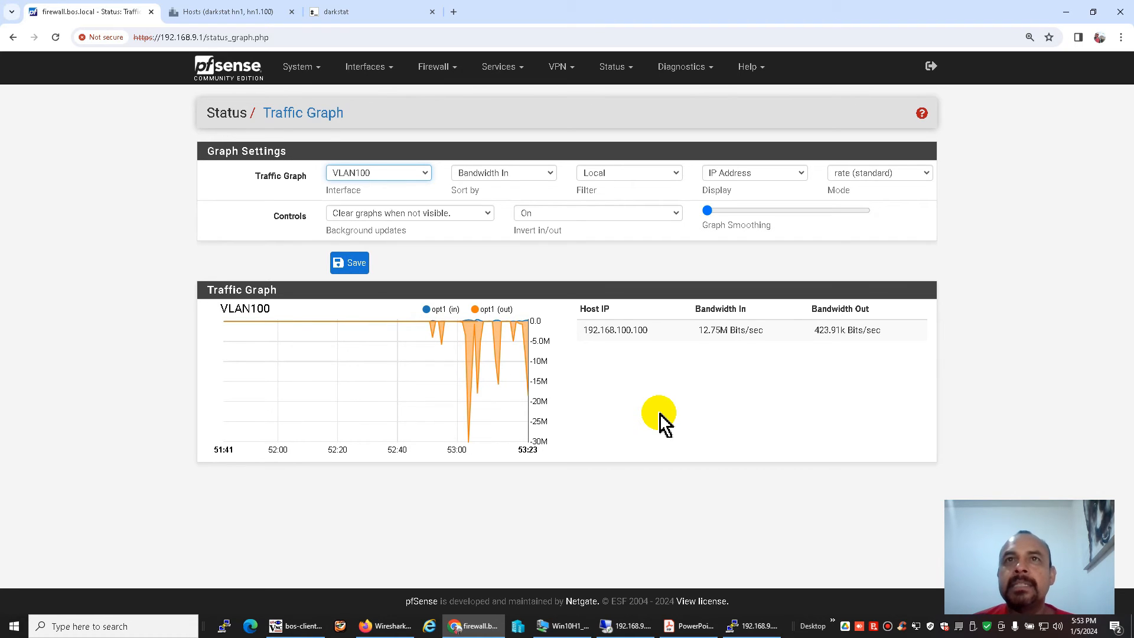
mouse_move(434, 383)
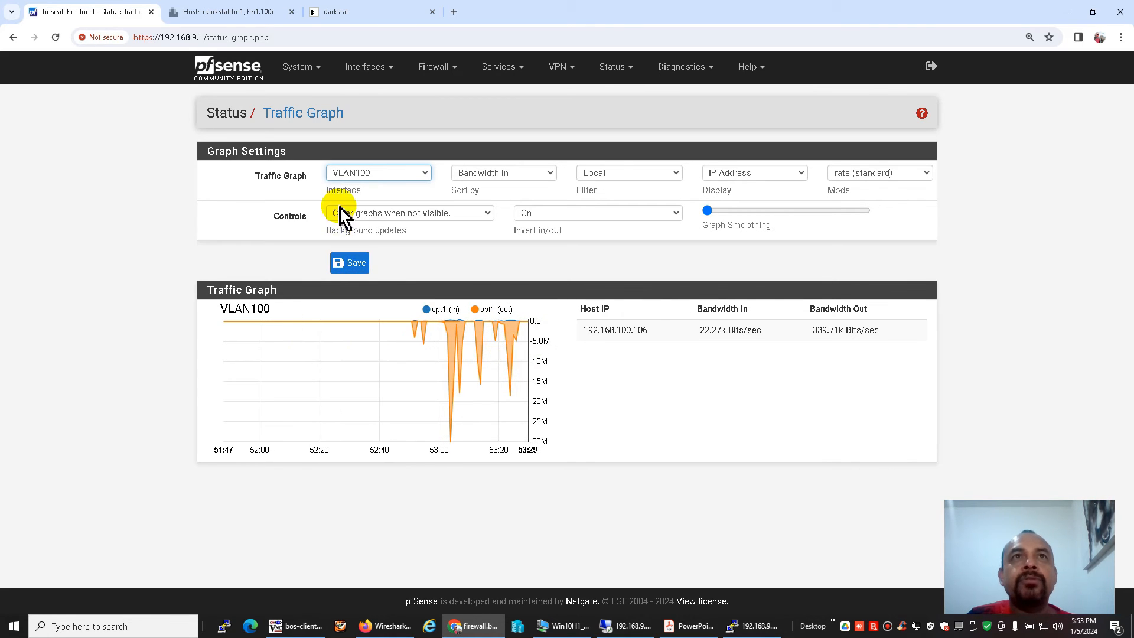
left_click(349, 173)
left_click(367, 199)
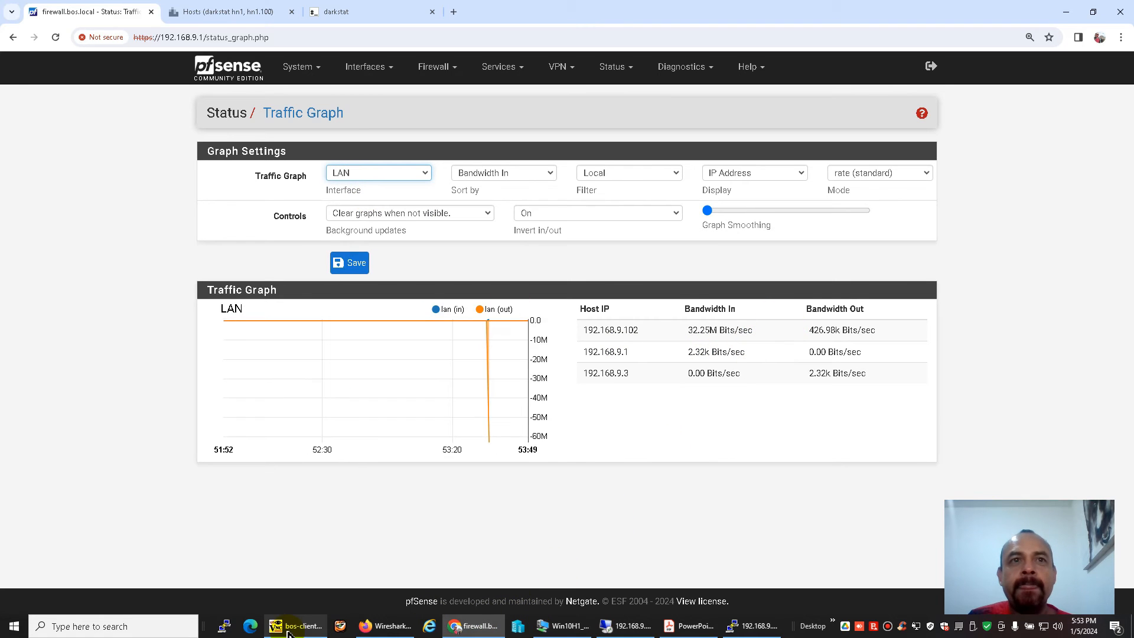
Refresh darkstat's hosts table and examine the traffic and resolved hostnames of the LAN, VLAN100 and remote hosts
left_click(235, 12)
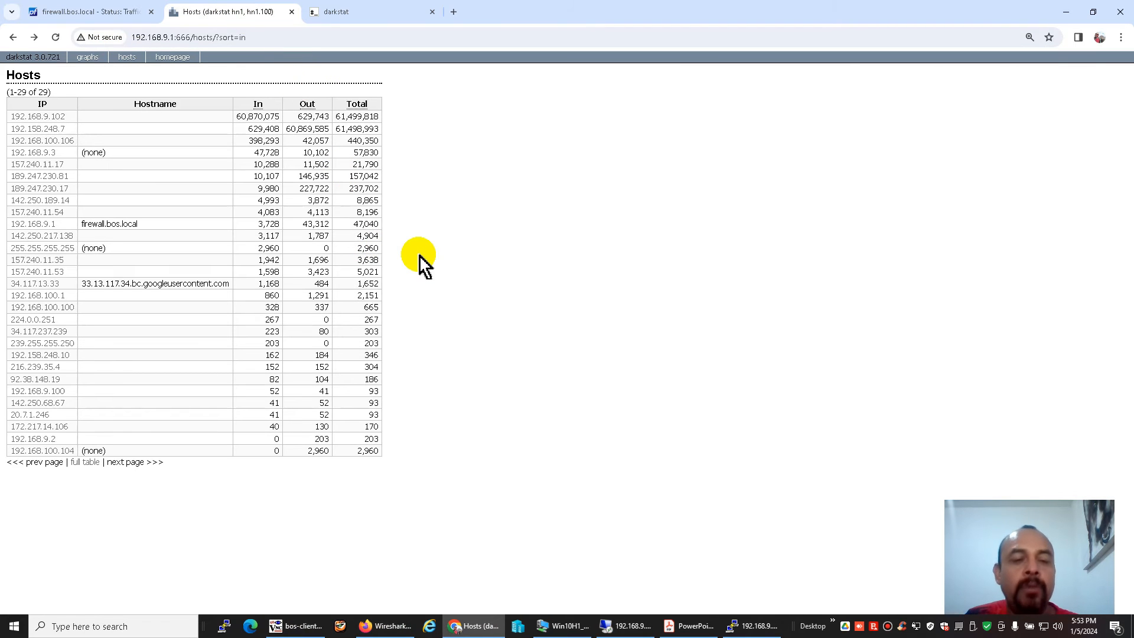
key("F5")
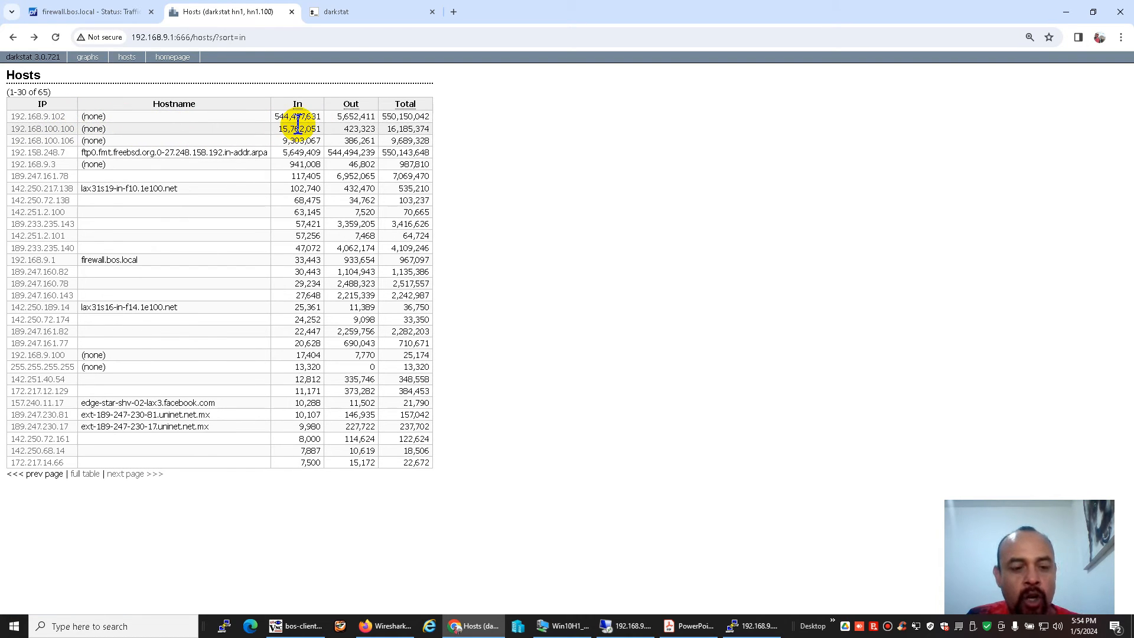
key("F5")
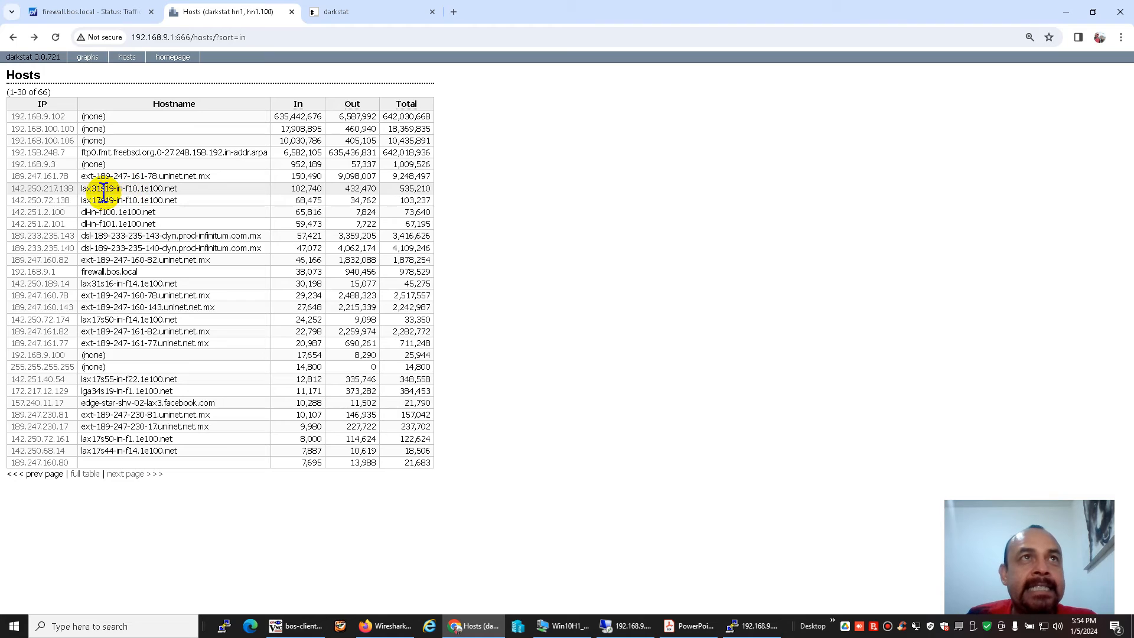
left_click_drag(80, 188, 183, 180)
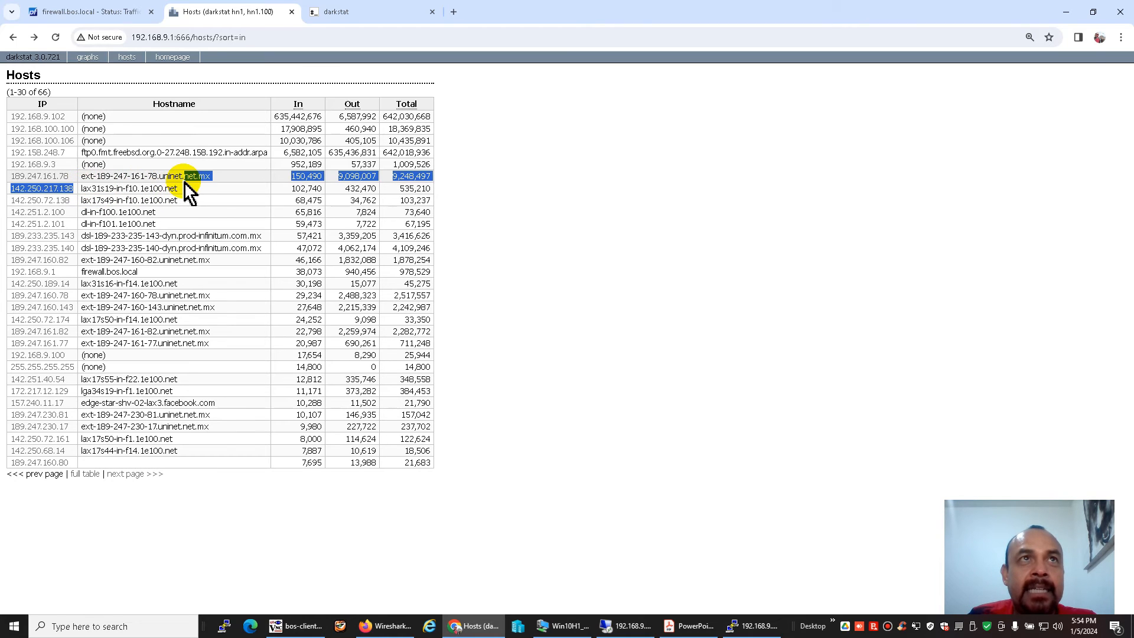
left_click(186, 187)
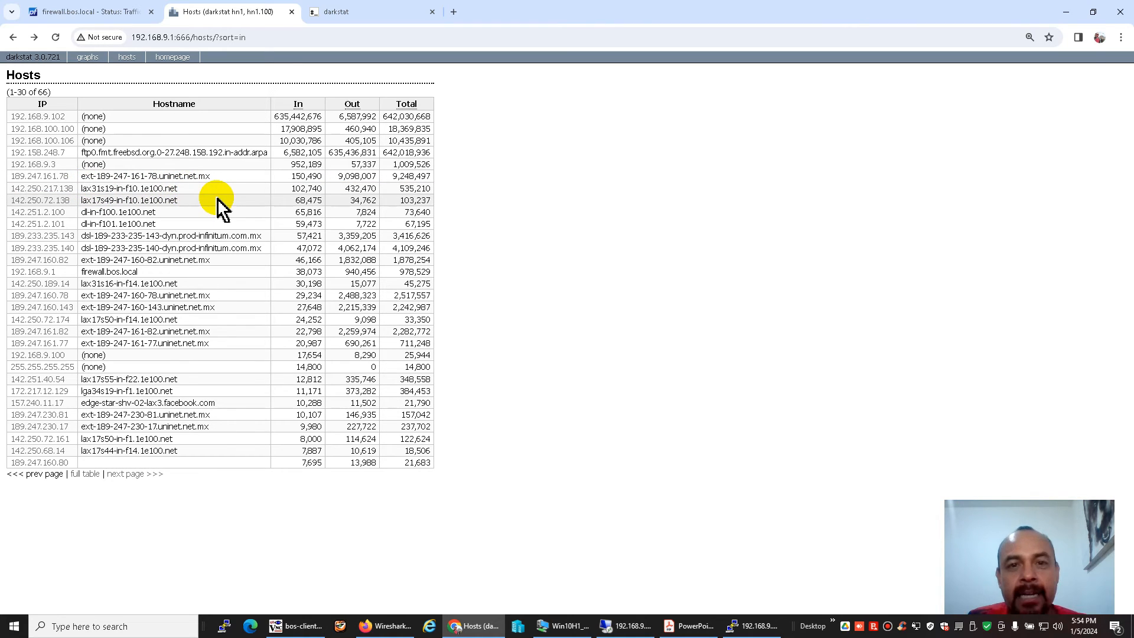
Reopen pfSense's Darkstat settings and review the Disable DNS Resolution option
left_click(93, 13)
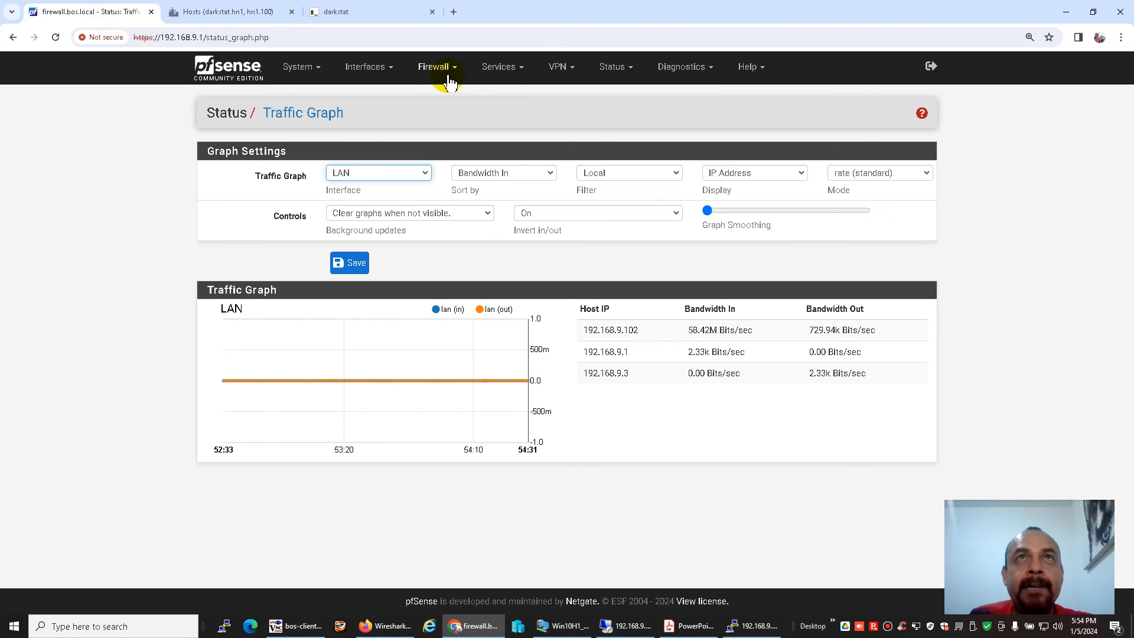
left_click(499, 67)
left_click(496, 140)
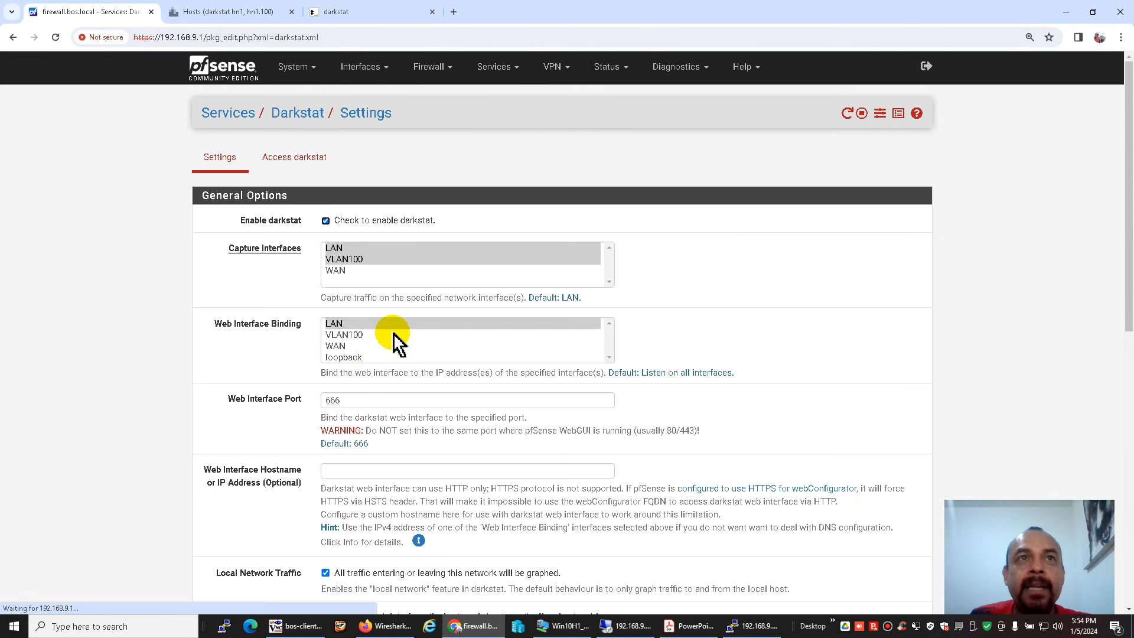
scroll(354, 400, "down", 5)
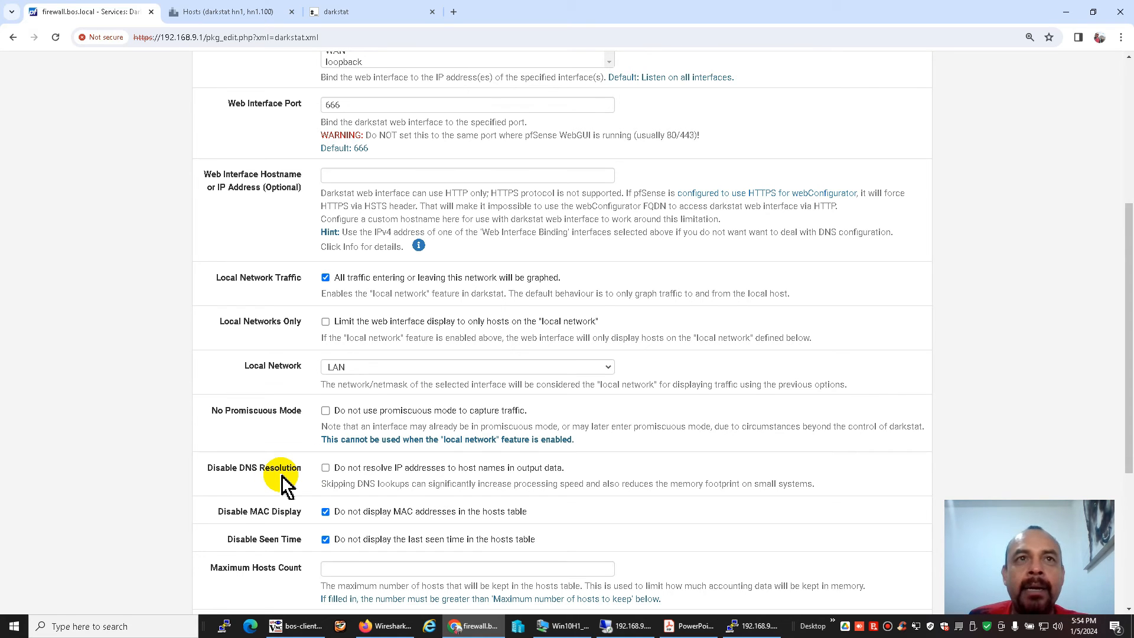
In the firewall's PuTTY session, open the shell and monitor processes with top at a 1-second refresh, then return to darkstat's hosts table
left_click(754, 626)
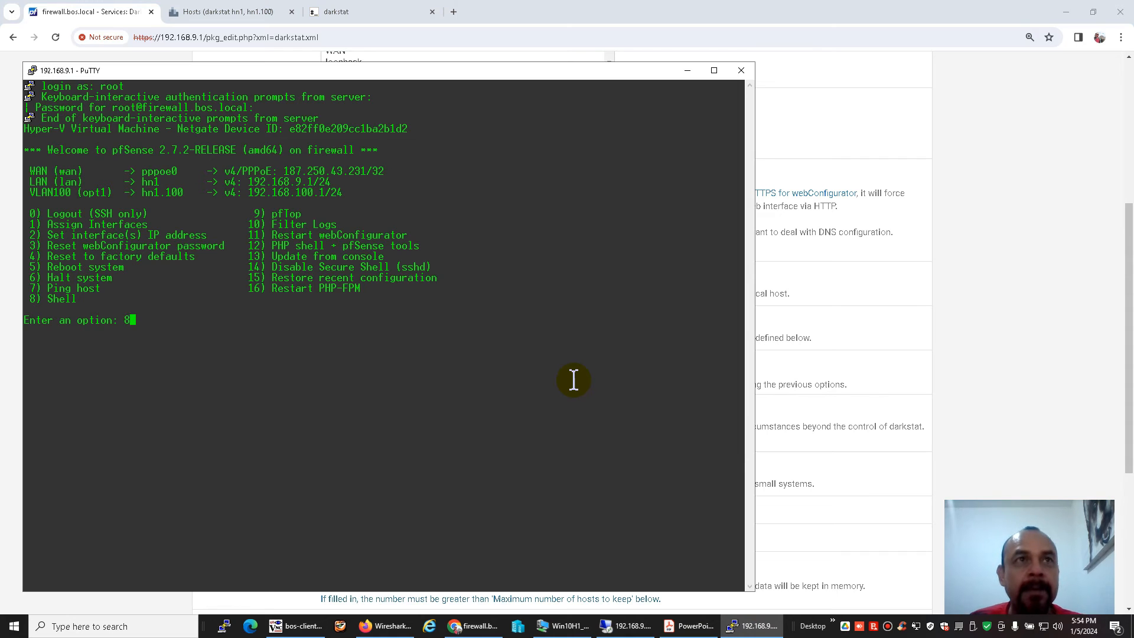
type("8")
key("Return")
type("top")
key("Return")
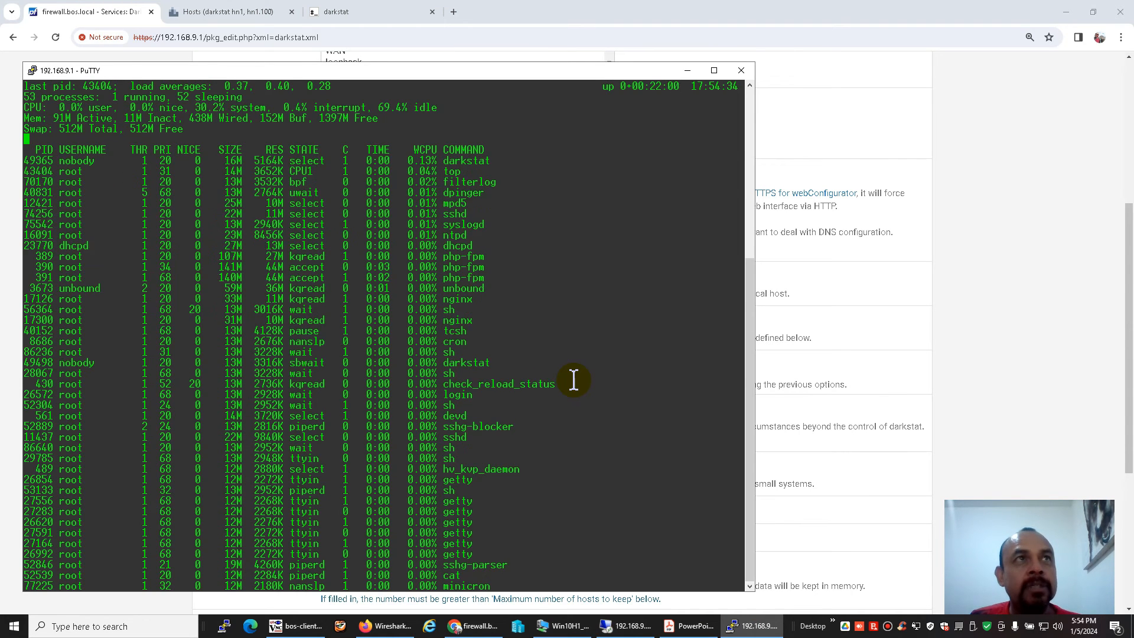
type("s")
type("1")
key("Return")
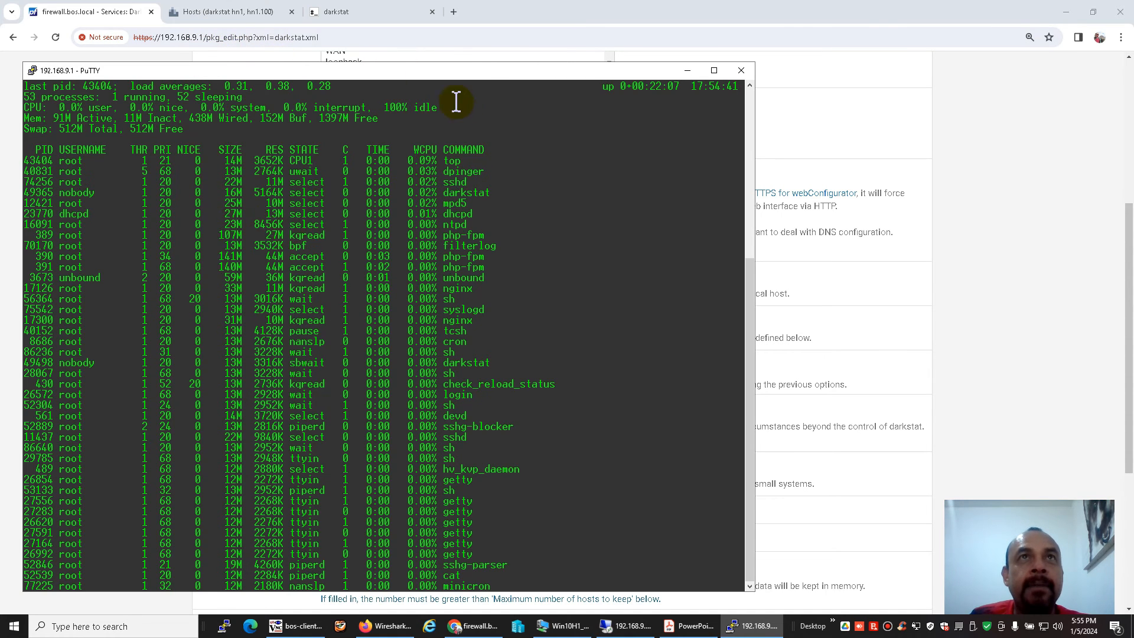
left_click(263, 14)
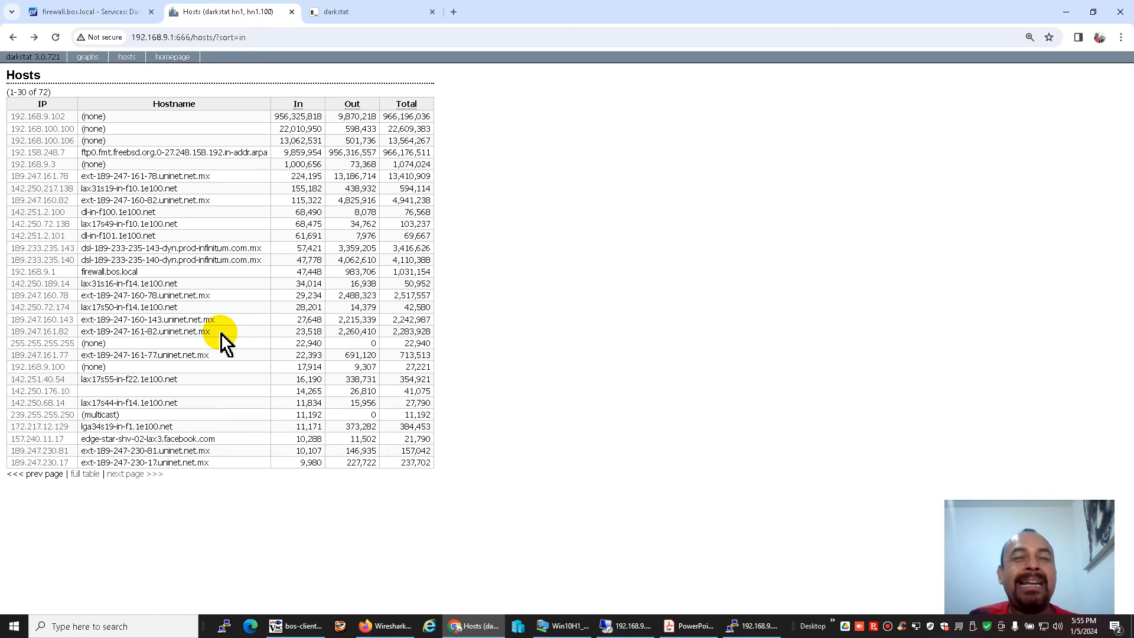
Check the firewall's process load in the PuTTY top session, and review darkstat's report for the Facebook host 157.240.11.17
left_click(754, 626)
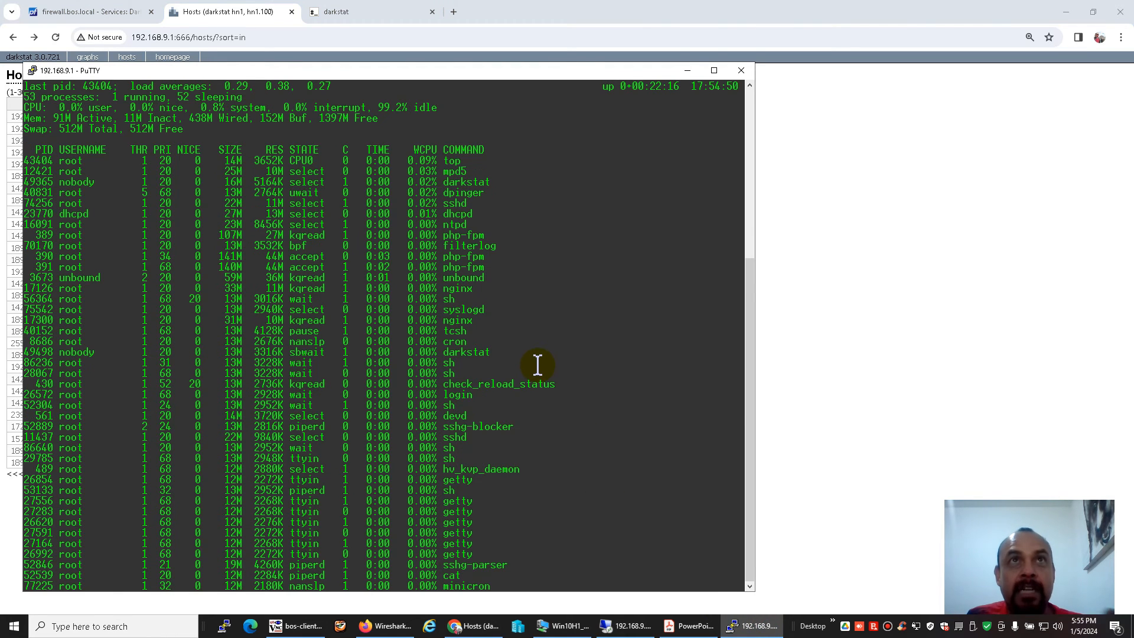
left_click(816, 307)
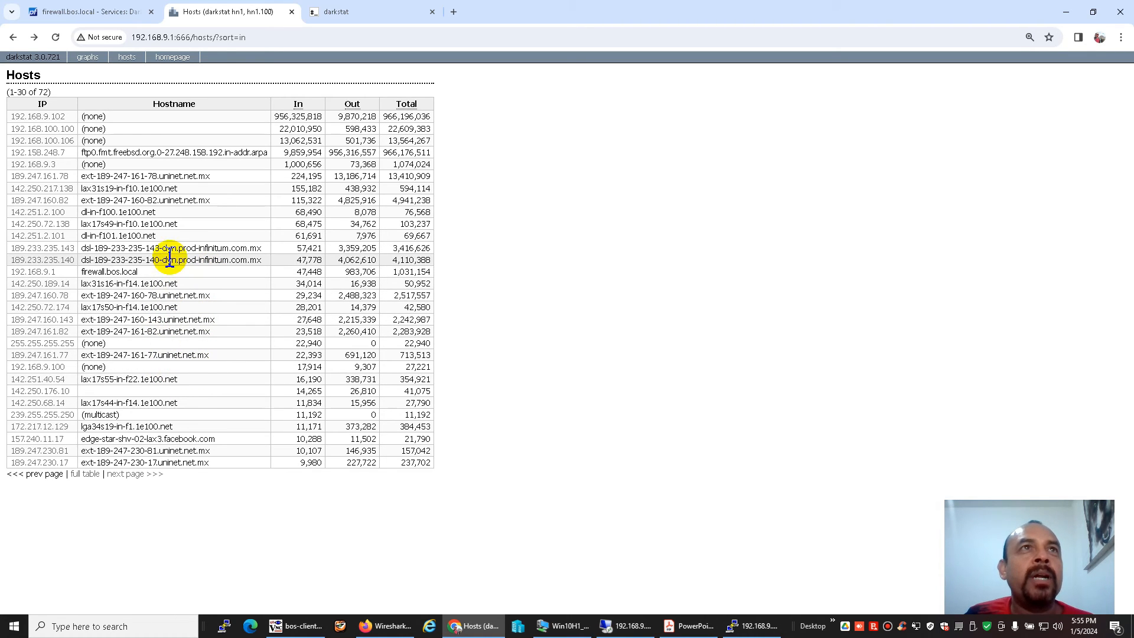
left_click_drag(148, 438, 195, 437)
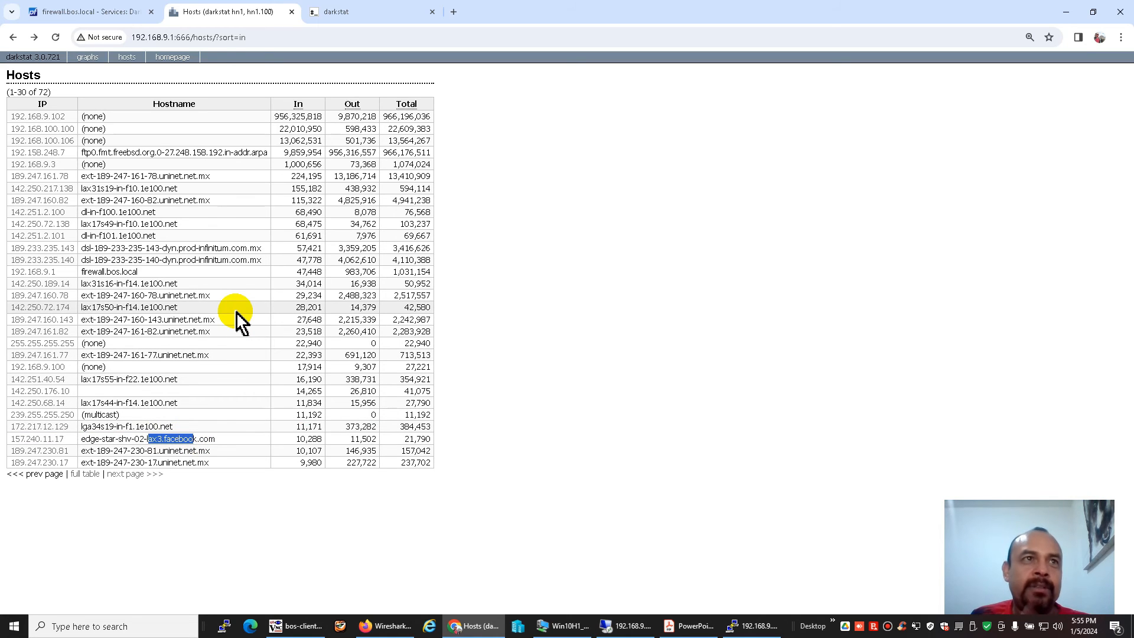
left_click(59, 442)
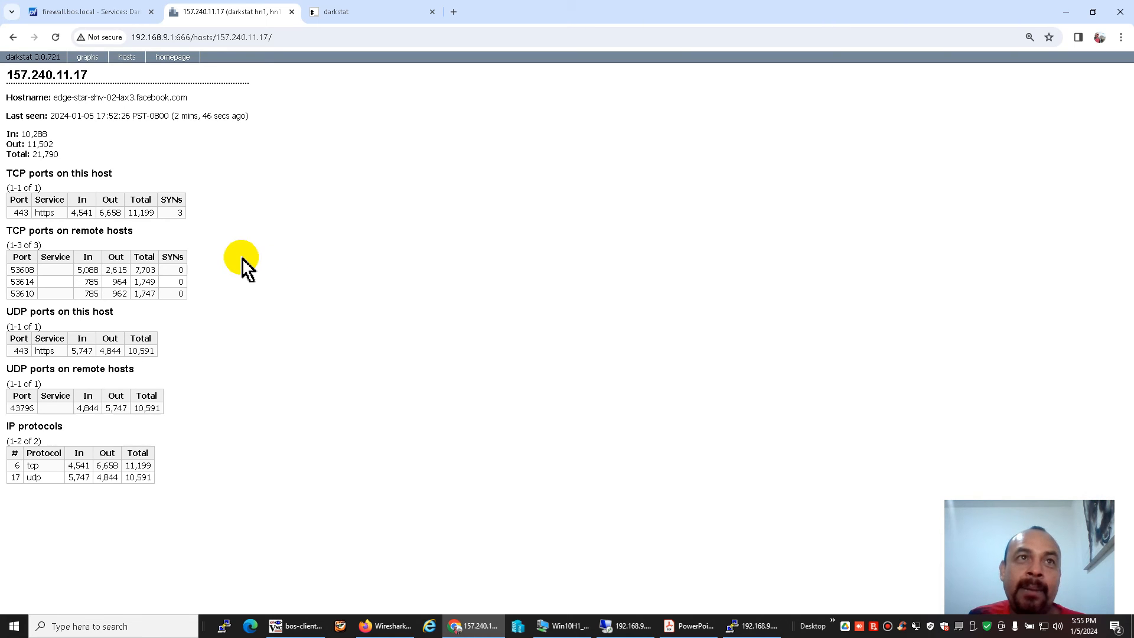
left_click(13, 37)
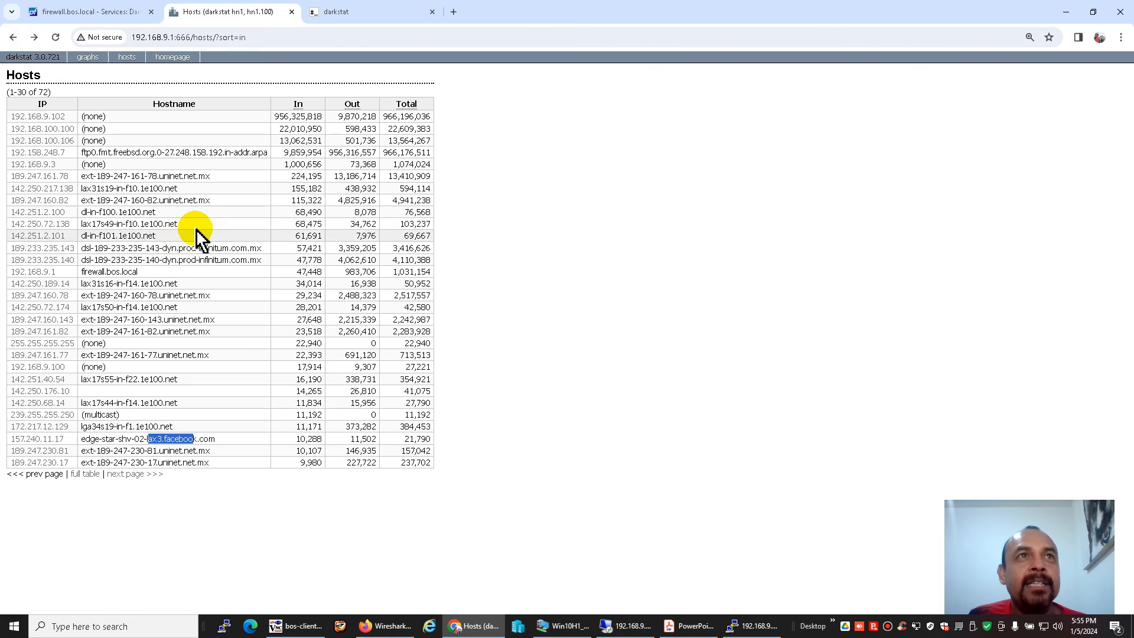
Open darkstat's report for host 192.168.9.102, examine its TCP, UDP and IP protocol tables, and return to the hosts list
left_click(42, 116)
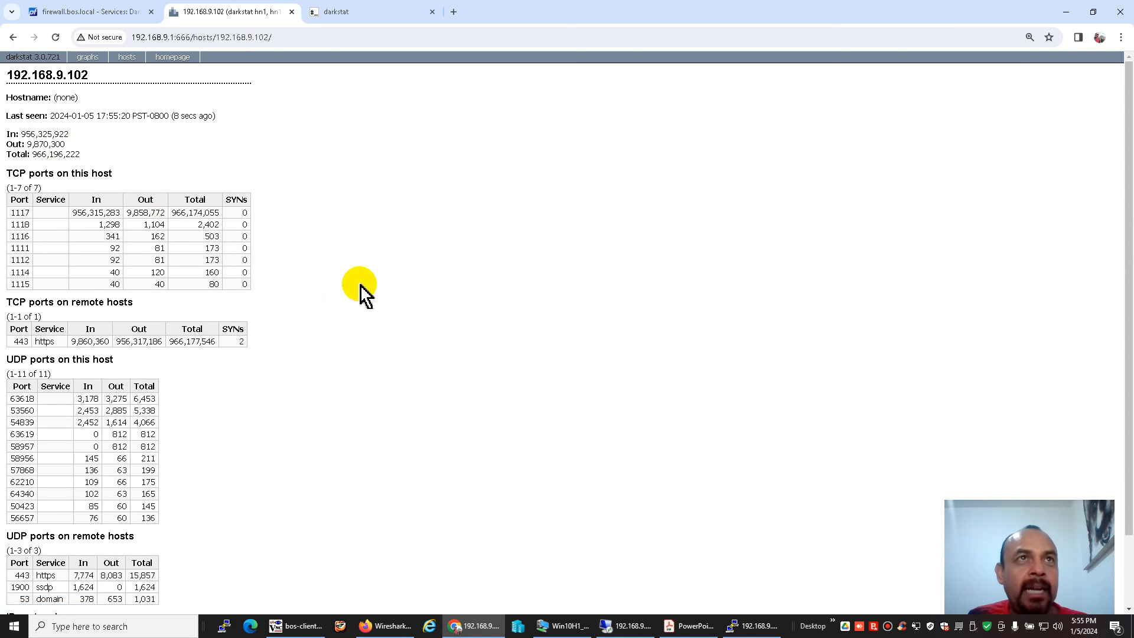
scroll(360, 290, "down", 3)
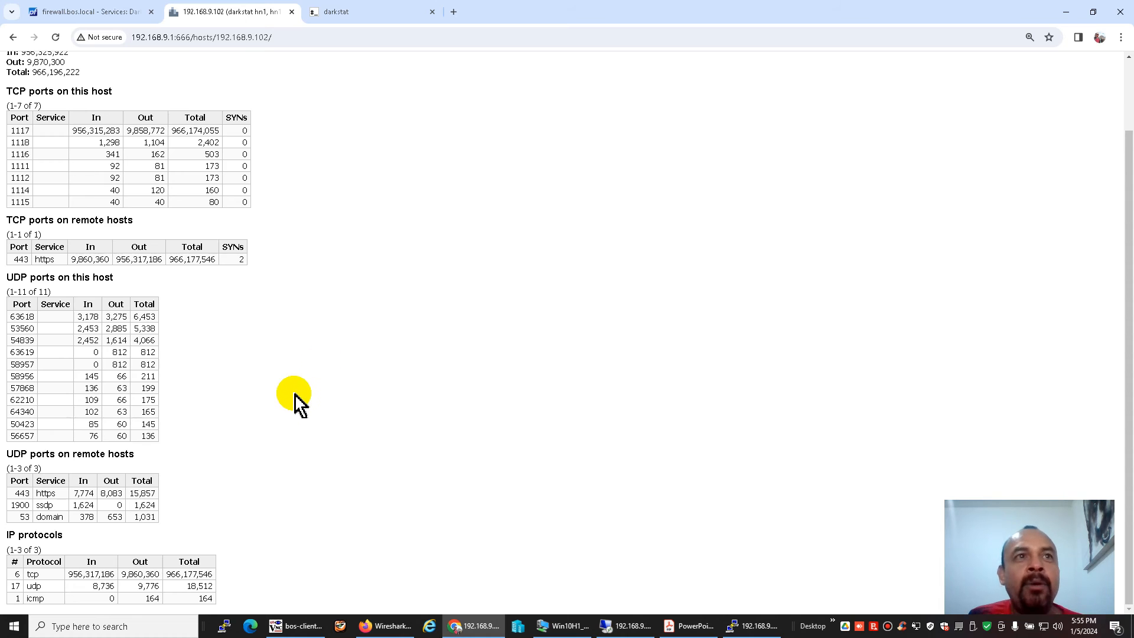
left_click(13, 37)
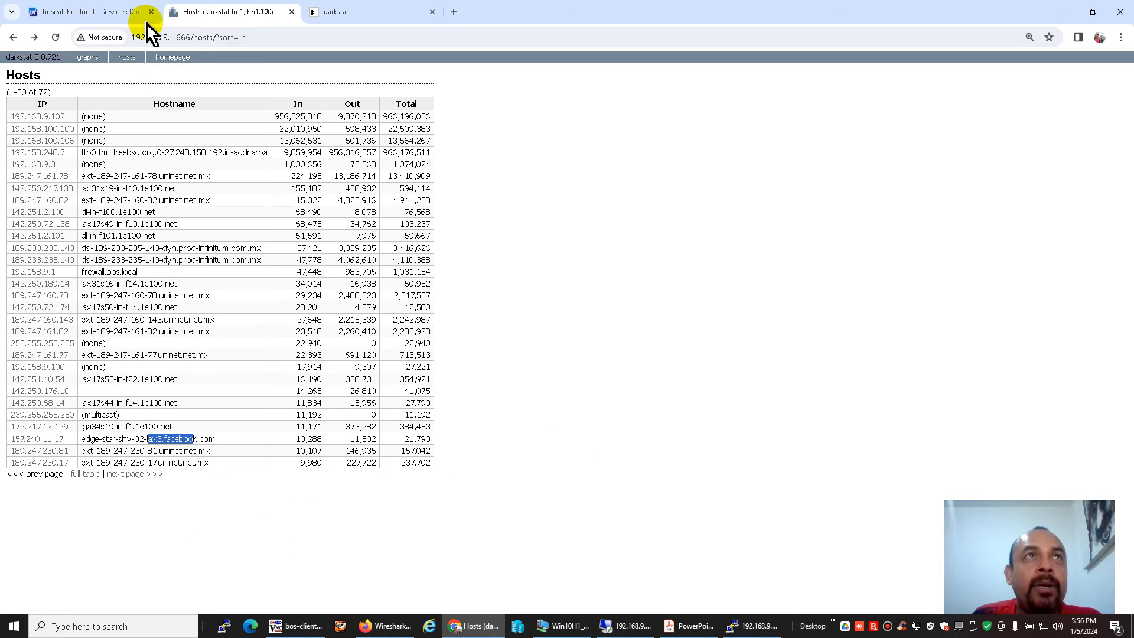
Turn on Disable DNS Resolution in pfSense's Darkstat settings, save the configuration, and reload darkstat's hosts table
left_click(123, 14)
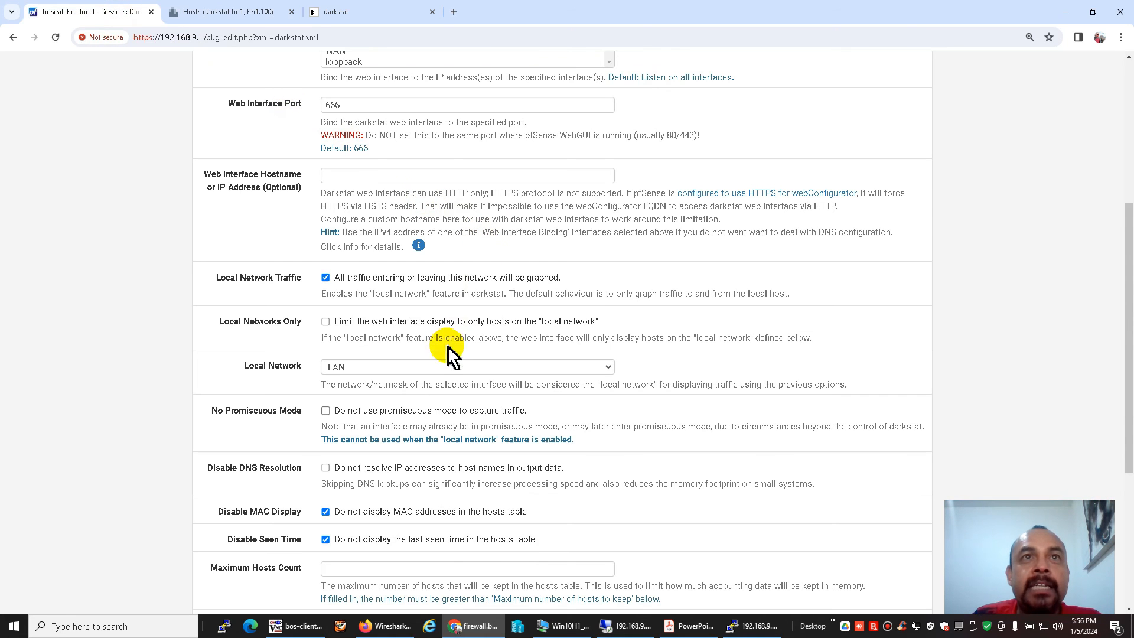
left_click(325, 468)
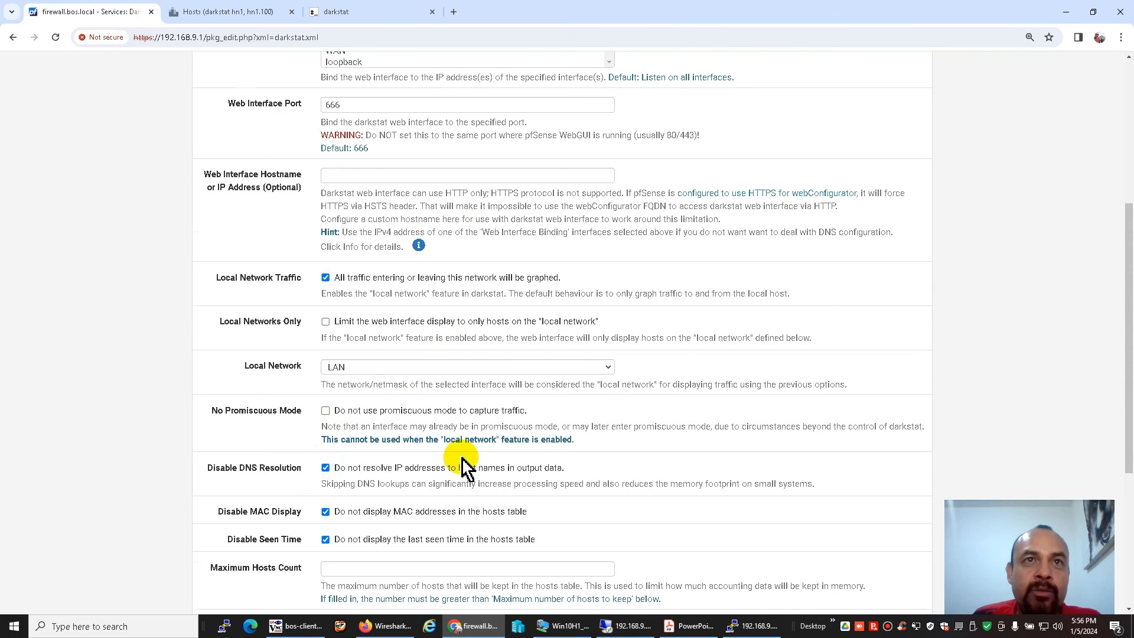
scroll(463, 463, "down", 5)
left_click(331, 546)
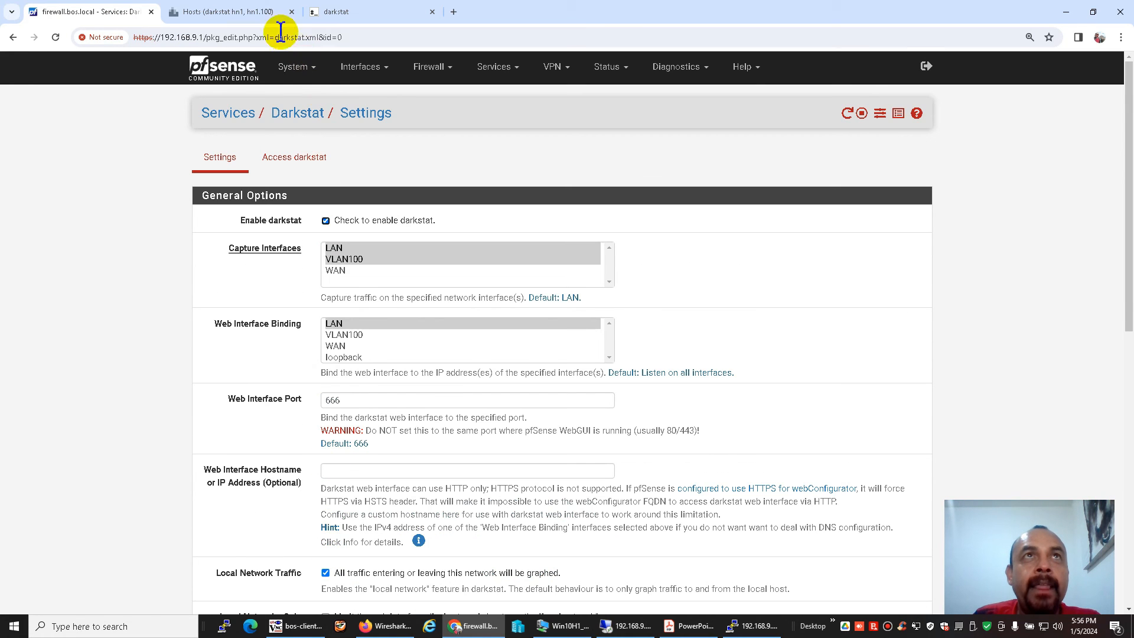
left_click(260, 12)
key("F5")
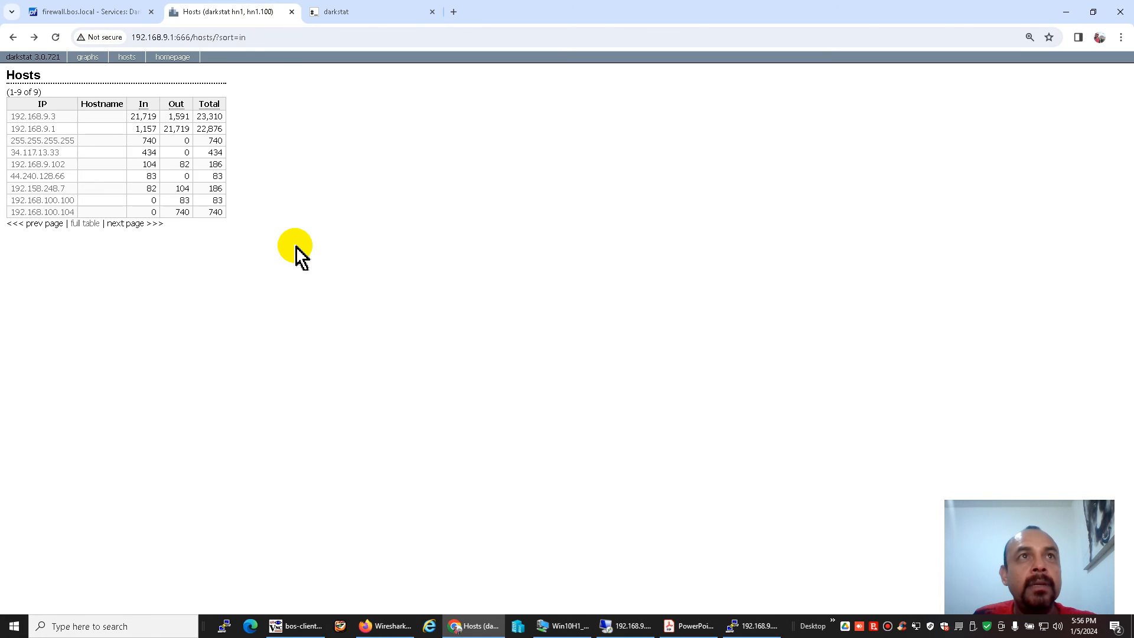